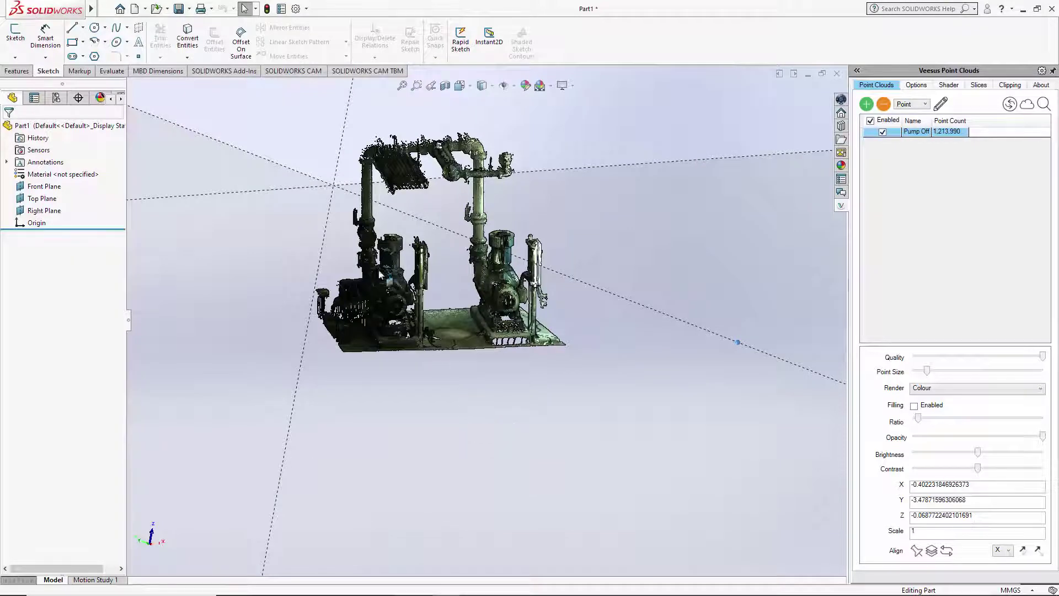
# Examine how the imported pump point cloud is oriented relative to the Front, Top and Right planes.
pyautogui.scroll(3, 379, 274)
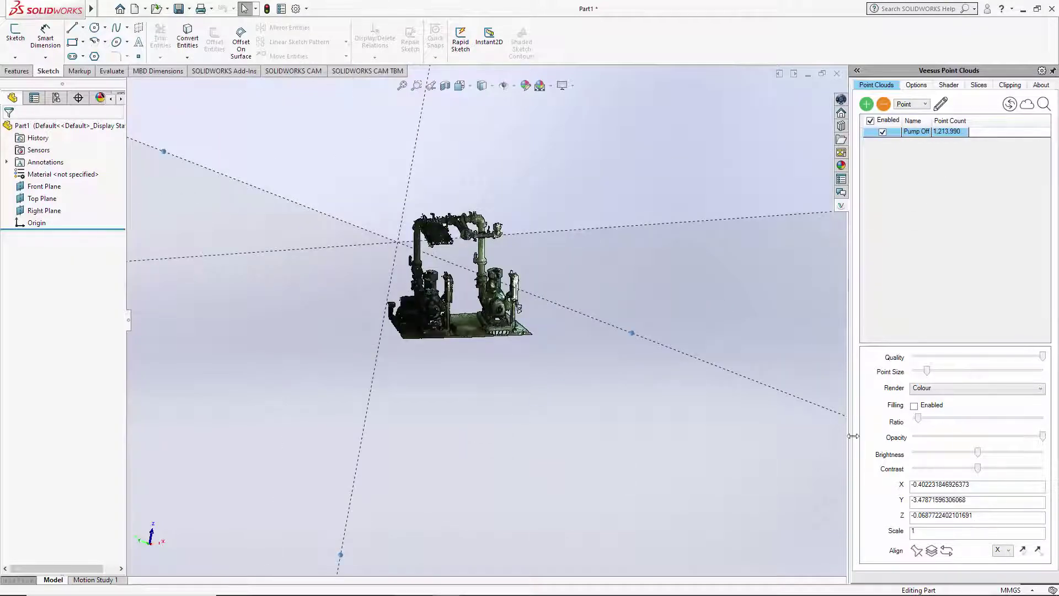
pyautogui.moveTo(447, 418); pyautogui.dragTo(421, 369, button='middle')
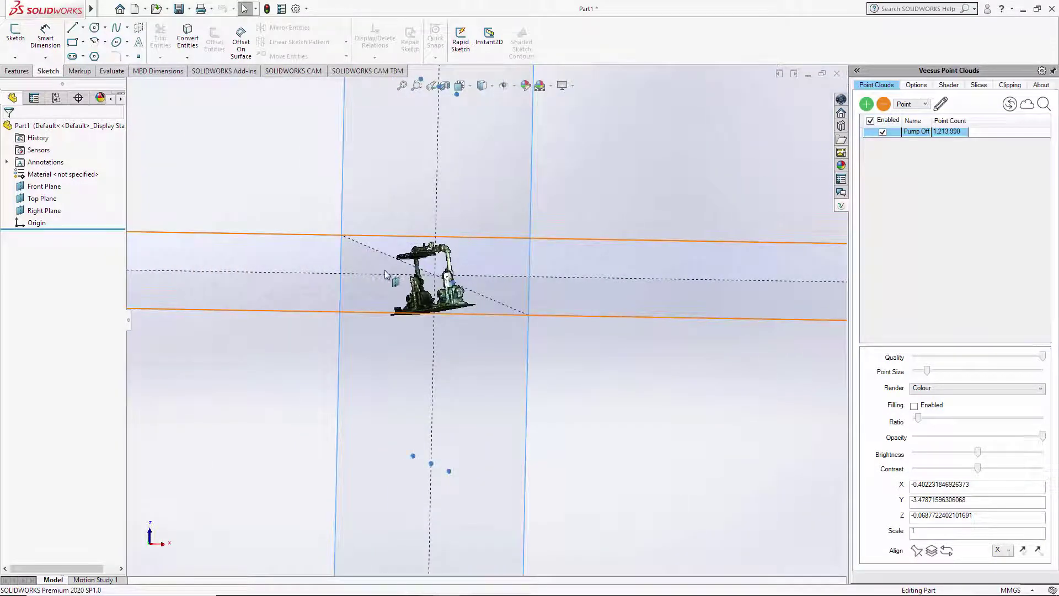
pyautogui.hotkey('ctrl', '7')
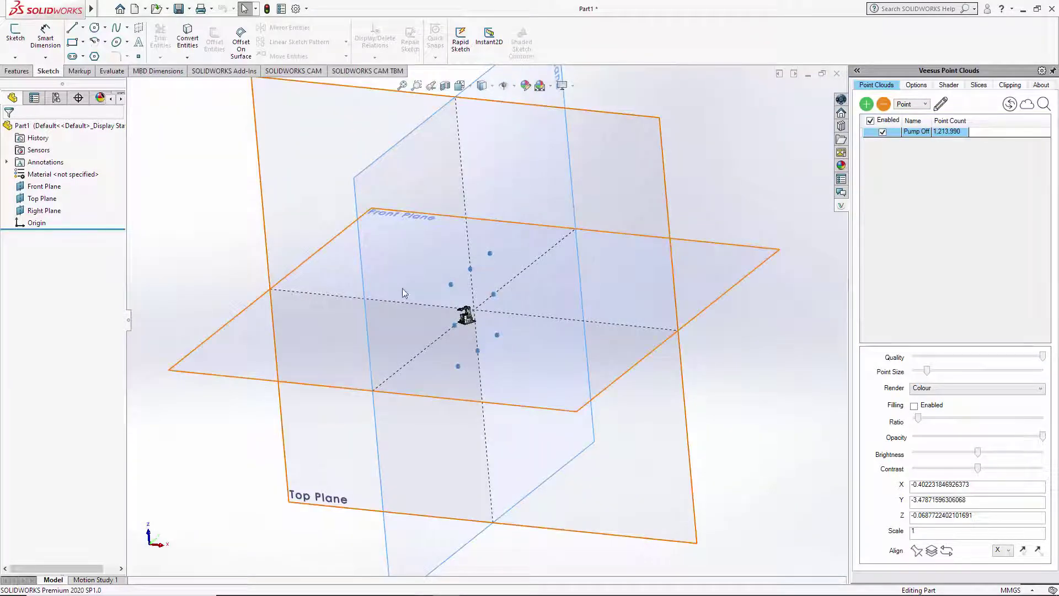
pyautogui.moveTo(418, 418); pyautogui.dragTo(454, 415, button='middle')
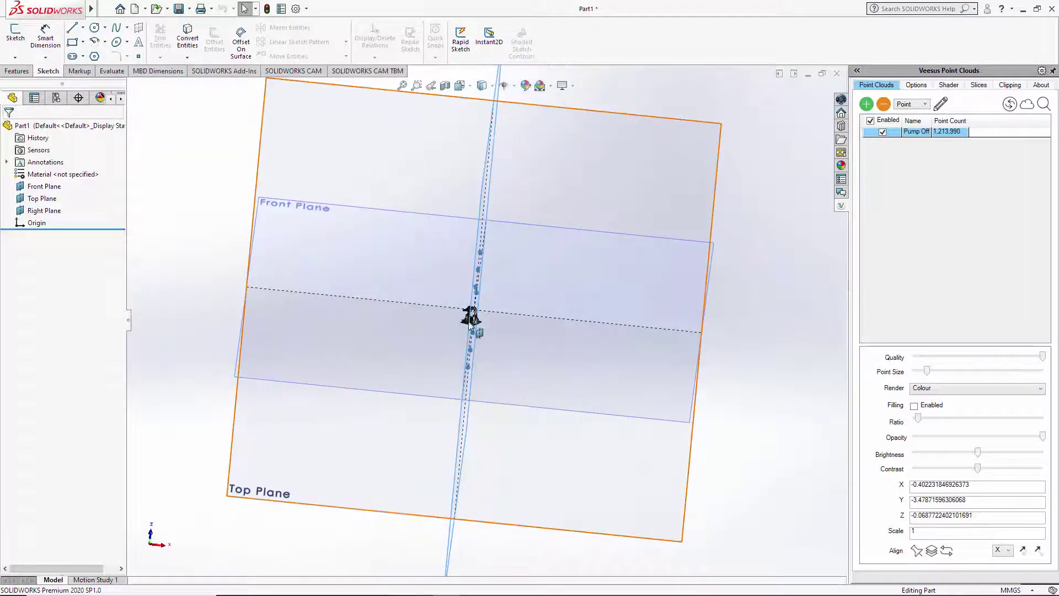
pyautogui.moveTo(560, 433); pyautogui.dragTo(632, 431, button='middle')
pyautogui.scroll(-7, 425, 323)
pyautogui.moveTo(672, 346); pyautogui.dragTo(584, 306, button='middle')
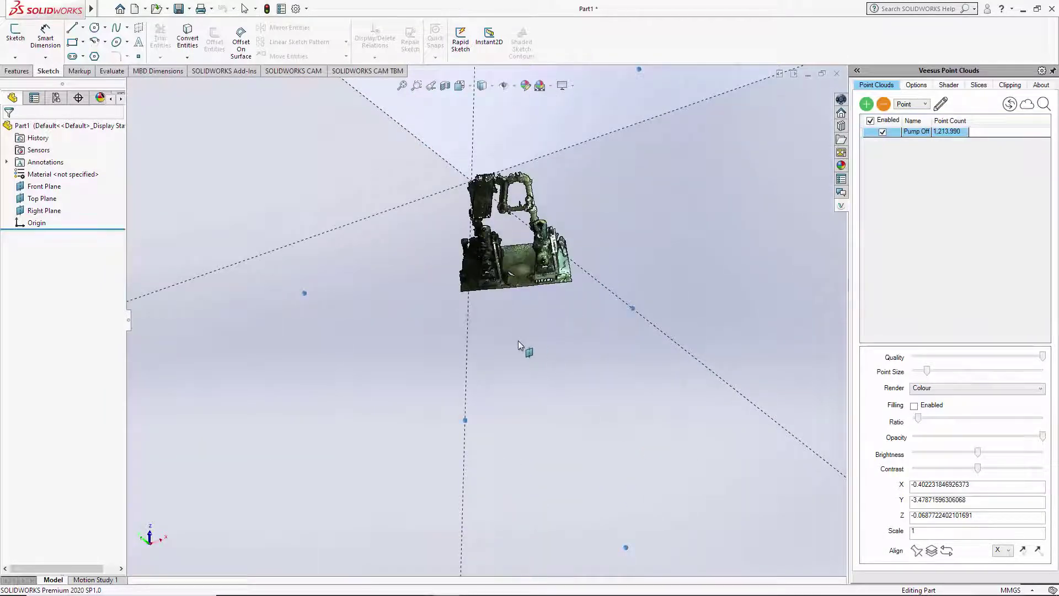
pyautogui.scroll(-2, 518, 346)
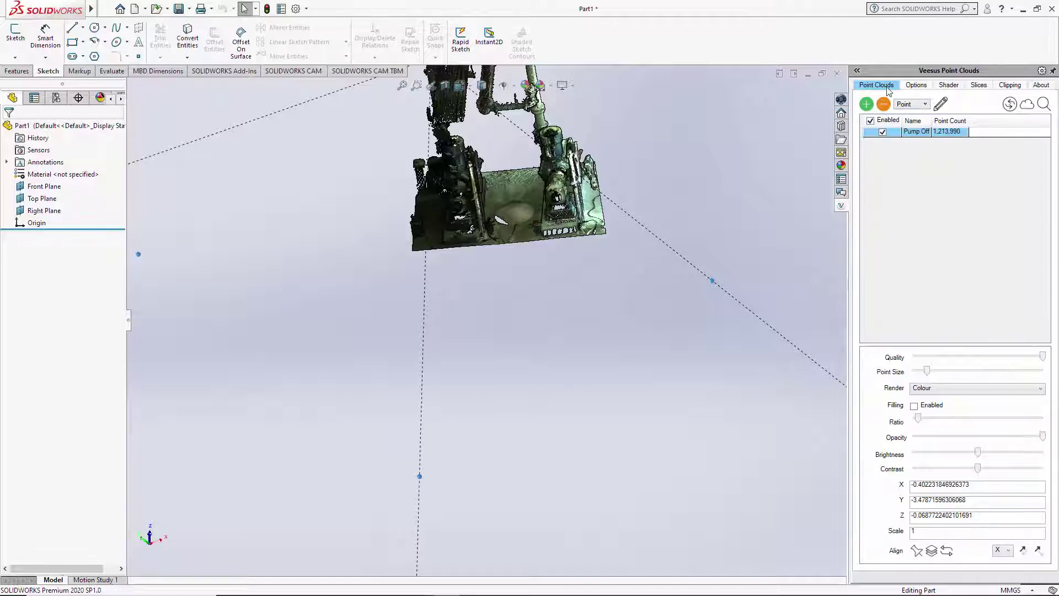
pyautogui.scroll(2, 514, 163)
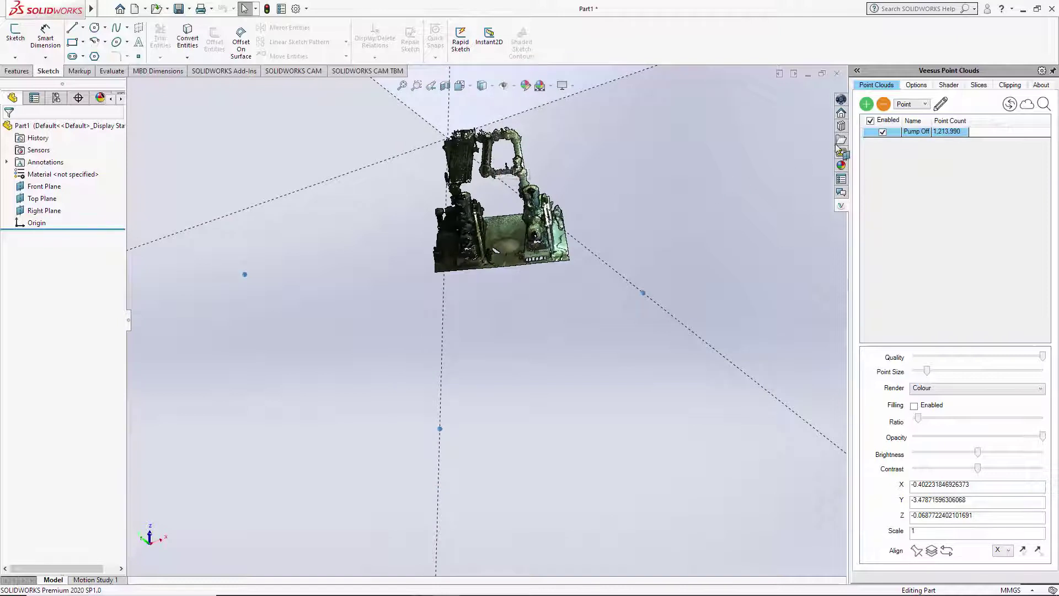
# In a new 3D sketch, draw a point cloud line about 3926 mm long along the front edge of the pump floor.
pyautogui.click(920, 108)
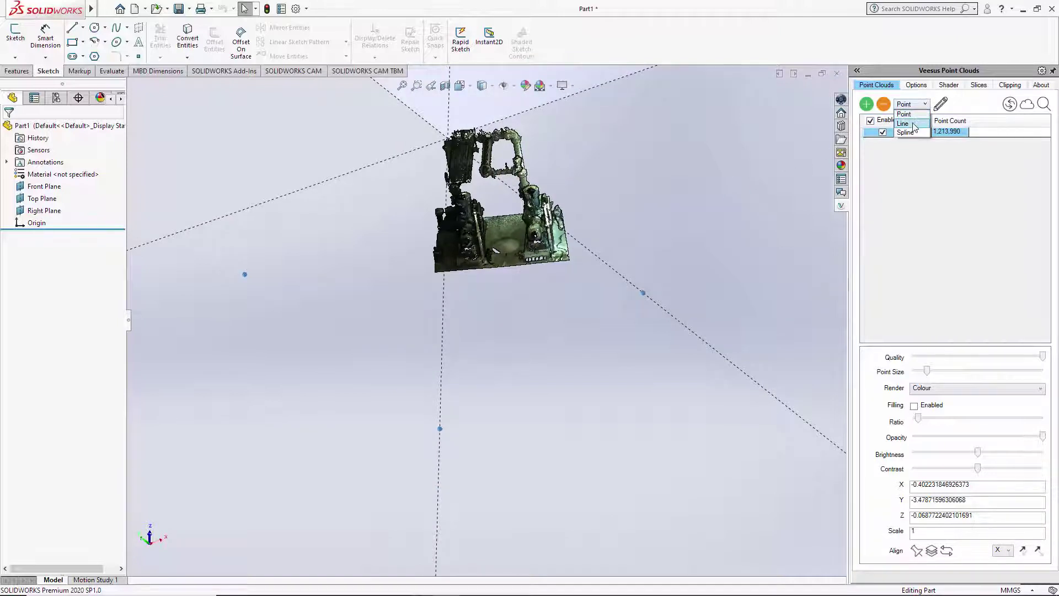
pyautogui.click(915, 122)
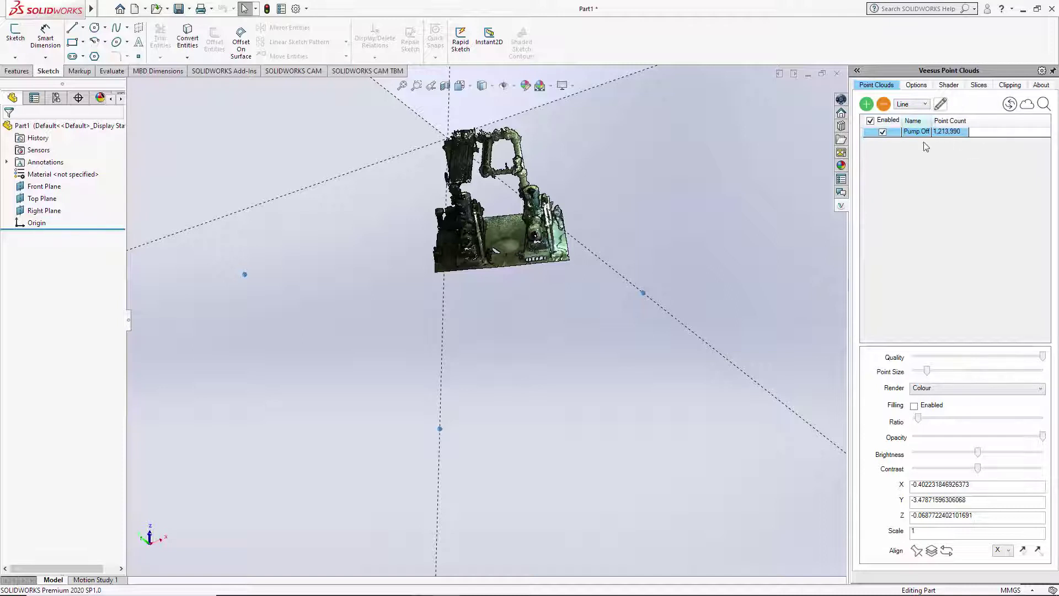
pyautogui.click(939, 104)
pyautogui.click(15, 58)
pyautogui.click(33, 97)
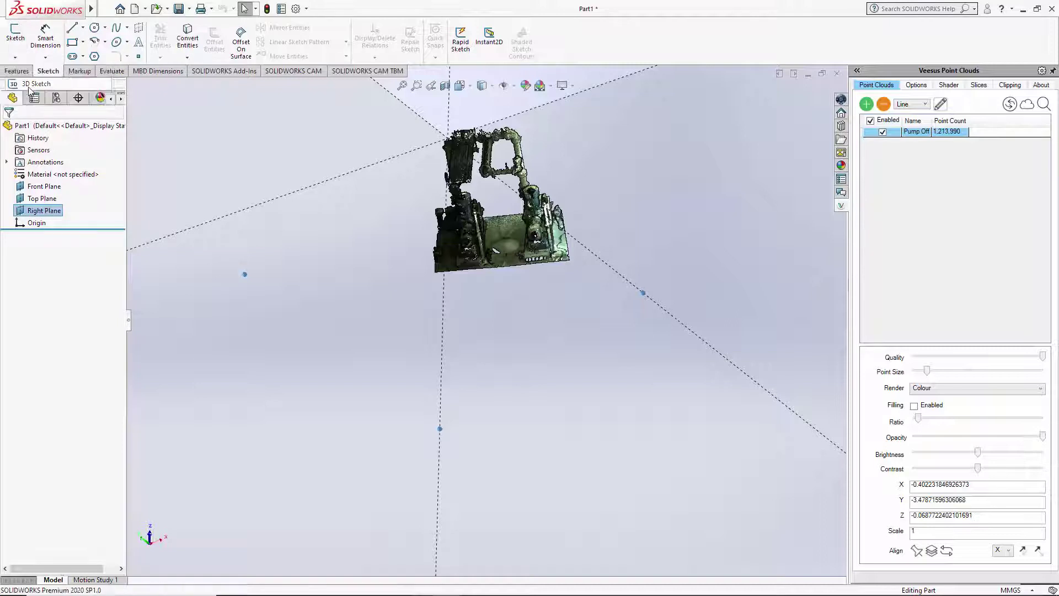
pyautogui.click(436, 272)
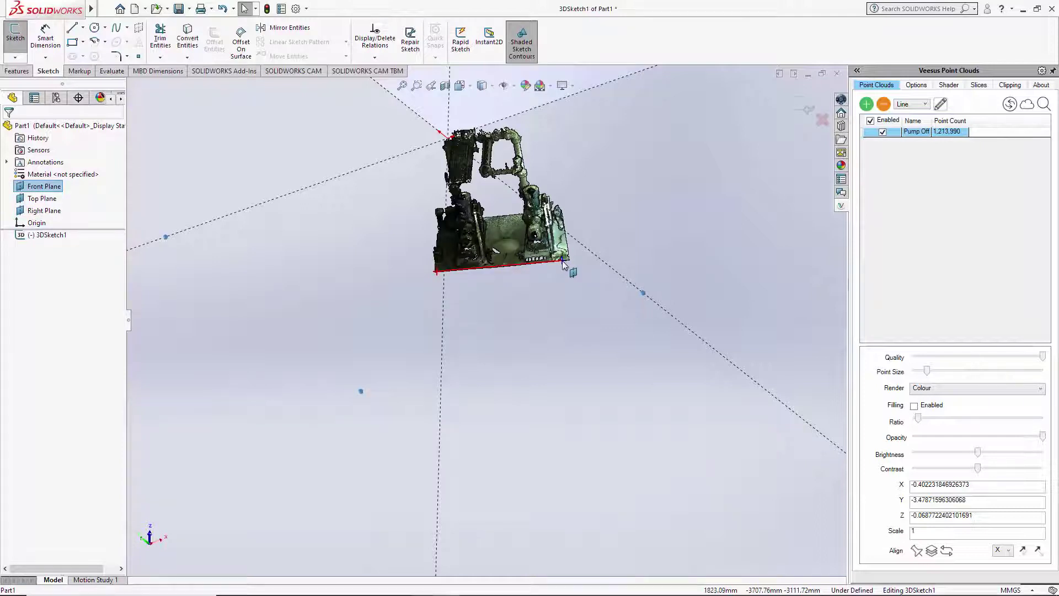
pyautogui.doubleClick(562, 260)
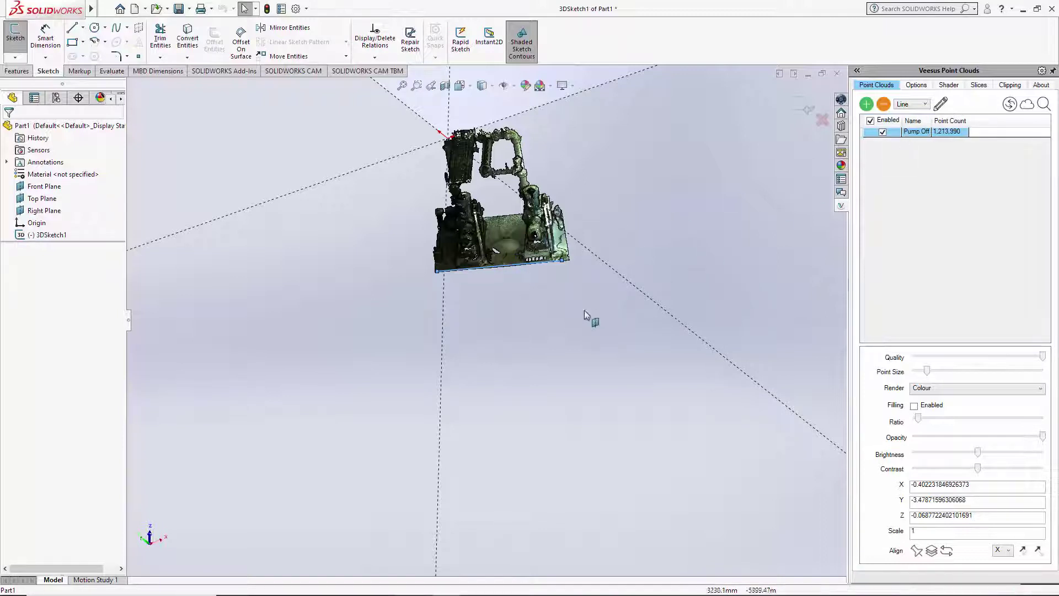
# Slightly increase the point size of the pump point cloud.
pyautogui.moveTo(563, 297)
pyautogui.mouseDown()
pyautogui.moveTo(502, 336)
pyautogui.moveTo(516, 328)
pyautogui.mouseUp()
pyautogui.moveTo(554, 329)
pyautogui.mouseDown(button='middle')
pyautogui.moveTo(511, 345)
pyautogui.moveTo(484, 381)
pyautogui.moveTo(452, 235)
pyautogui.mouseUp(button='middle')
pyautogui.scroll(-10, 455, 240)
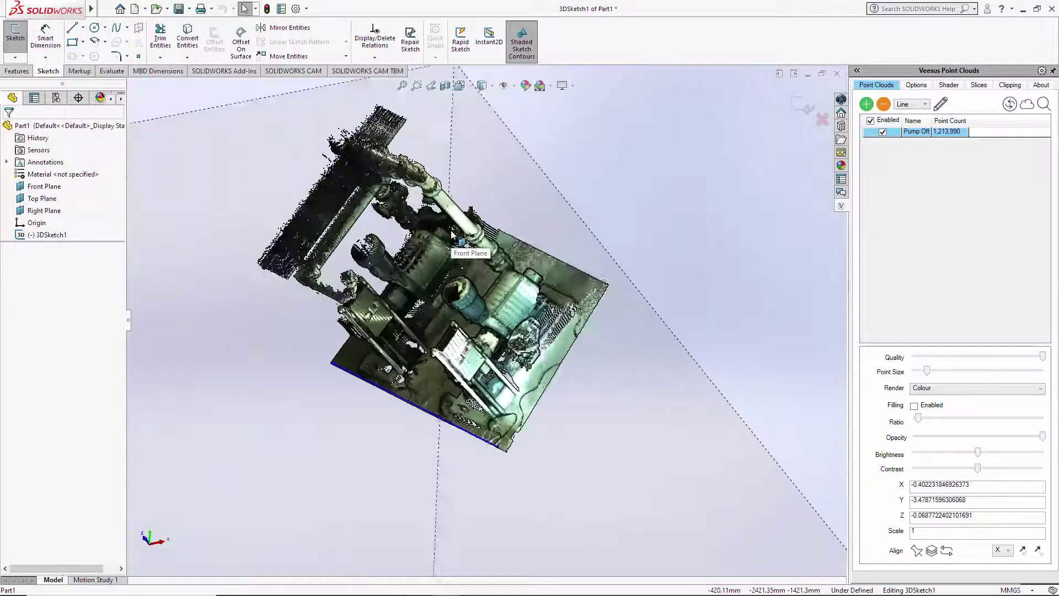
pyautogui.scroll(3, 505, 298)
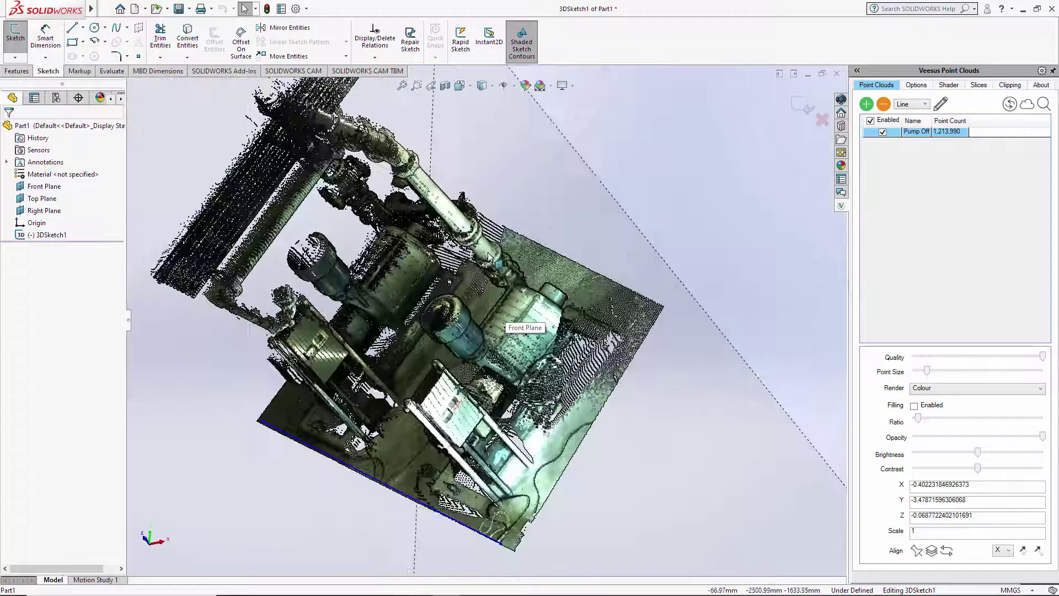
pyautogui.moveTo(464, 263); pyautogui.dragTo(472, 175, button='middle')
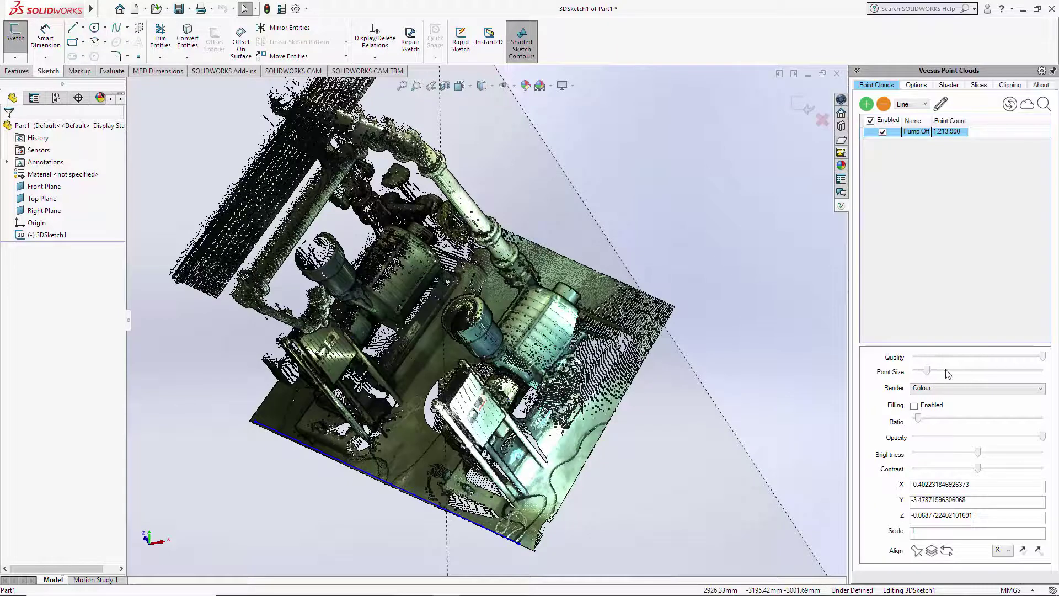
pyautogui.moveTo(926, 374); pyautogui.dragTo(945, 372)
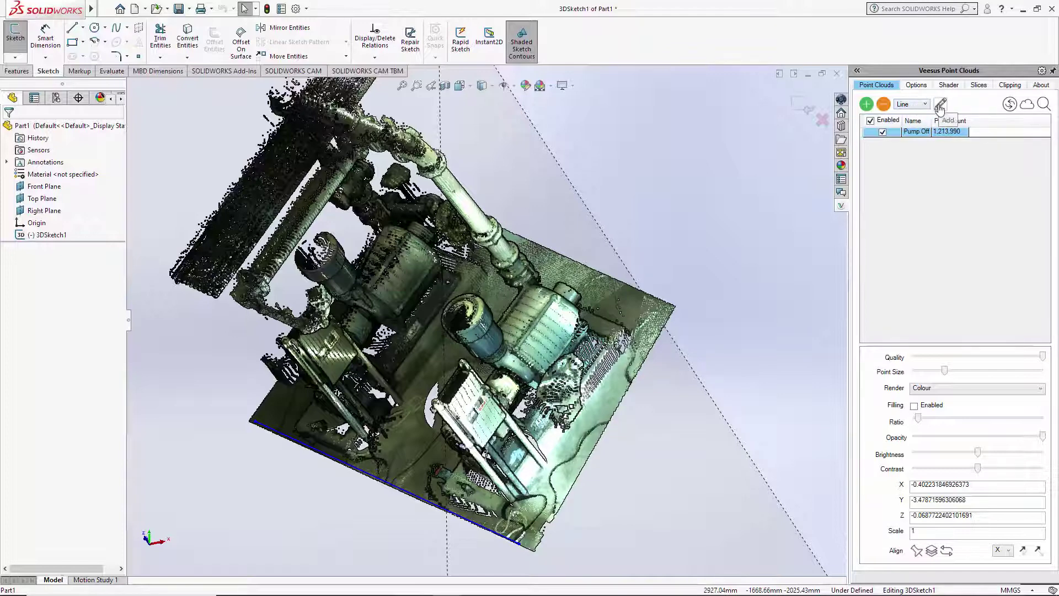
# Draw a second point cloud line along the bright vertical pipe above the pump nearest the lit side of the floor.
pyautogui.click(938, 106)
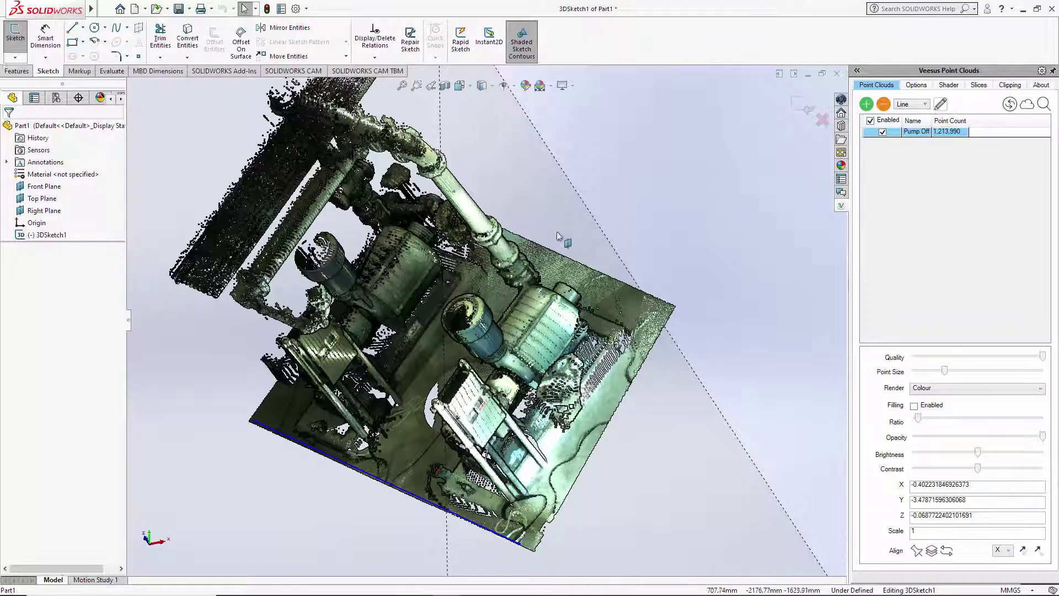
pyautogui.click(483, 225)
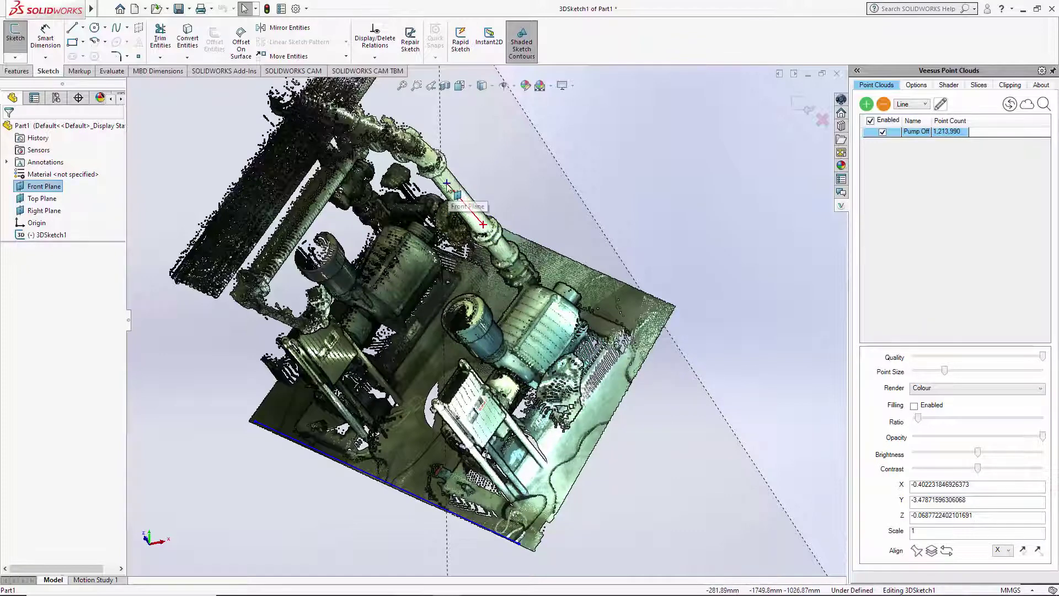
pyautogui.doubleClick(449, 184)
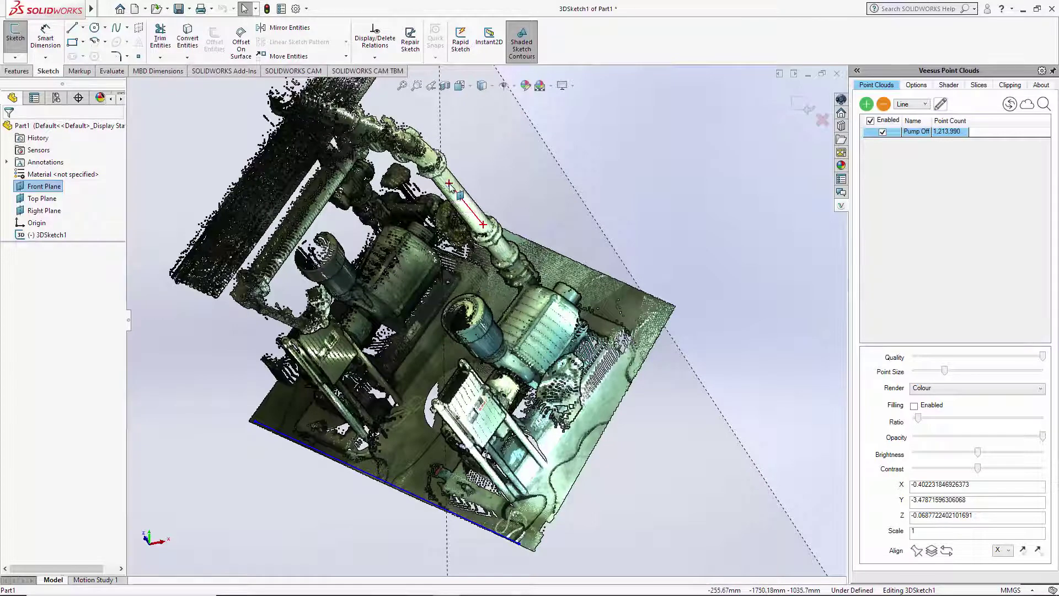
pyautogui.click(940, 111)
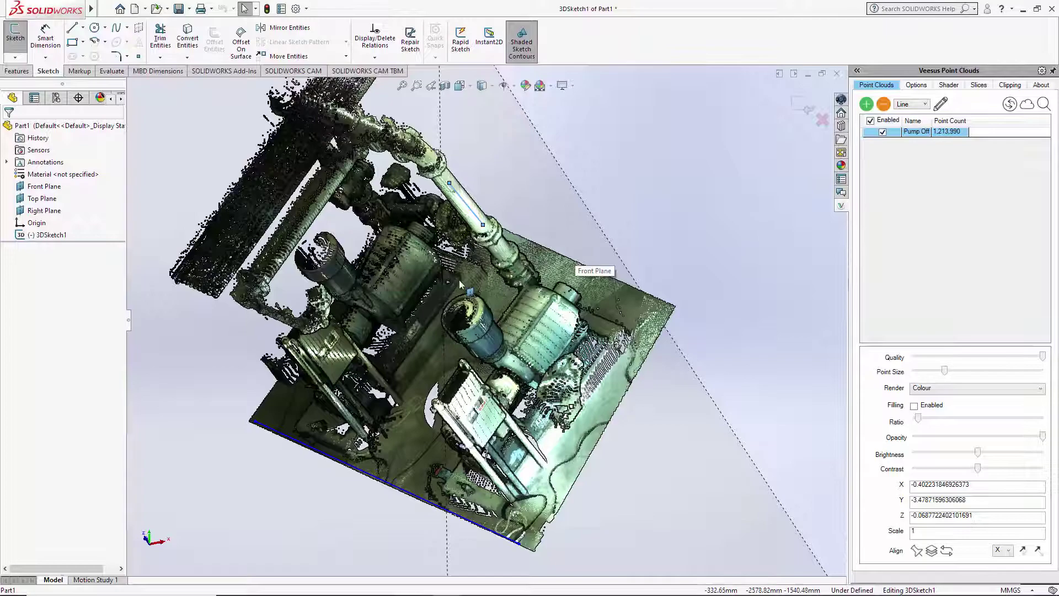
# Align the point cloud using both sketched lines, taking the floor edge line first and the pipe line second.
pyautogui.moveTo(459, 280)
pyautogui.mouseDown(button='middle')
pyautogui.moveTo(499, 267)
pyautogui.moveTo(457, 265)
pyautogui.moveTo(508, 221)
pyautogui.mouseUp(button='middle')
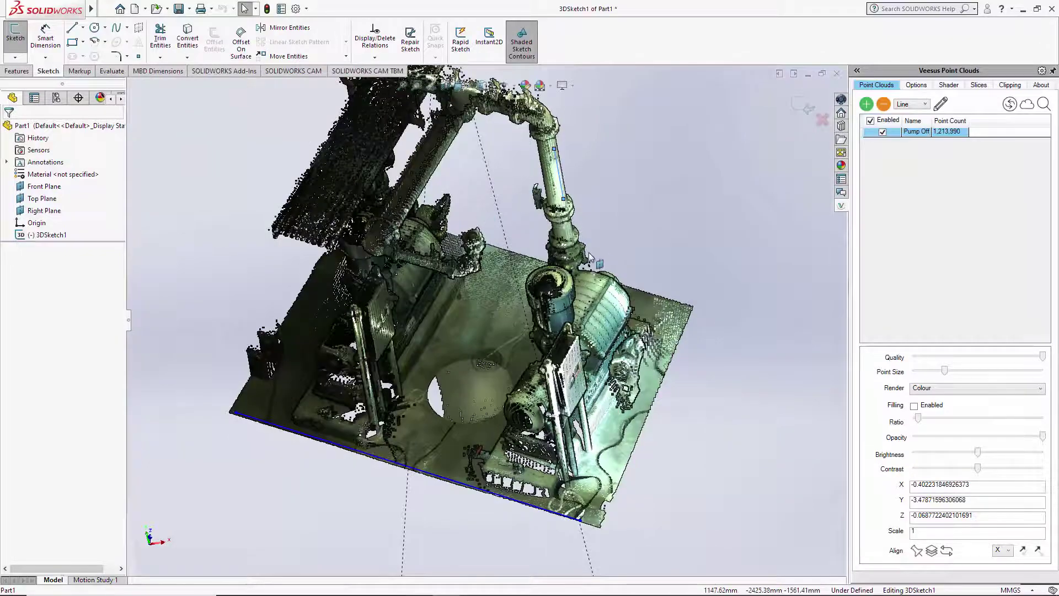
pyautogui.moveTo(594, 261)
pyautogui.mouseDown(button='middle')
pyautogui.moveTo(538, 276)
pyautogui.moveTo(574, 222)
pyautogui.moveTo(611, 214)
pyautogui.mouseUp(button='middle')
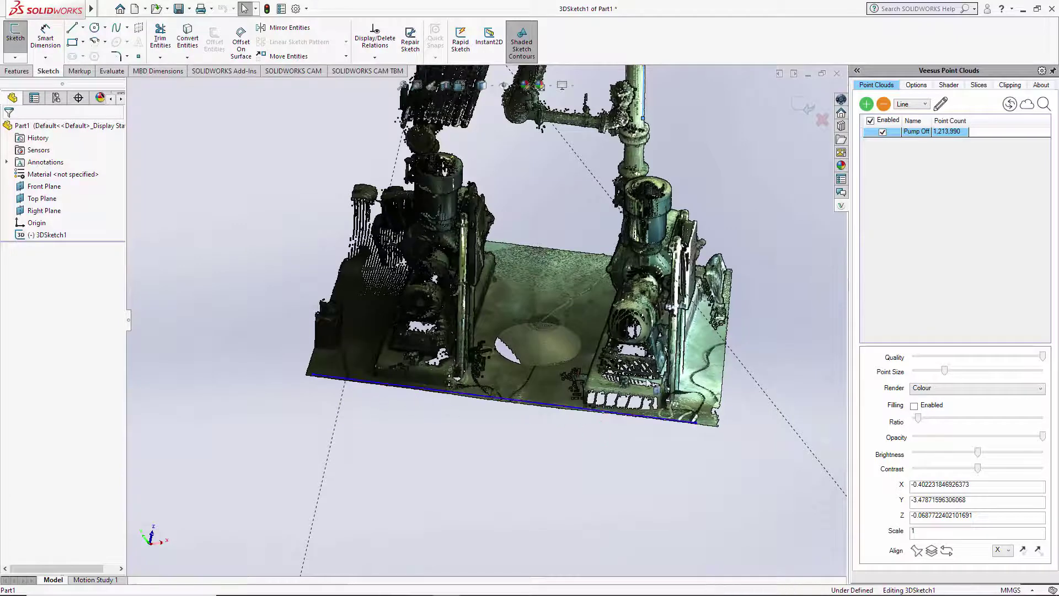
pyautogui.moveTo(625, 277); pyautogui.dragTo(575, 279, button='middle')
pyautogui.scroll(3, 463, 279)
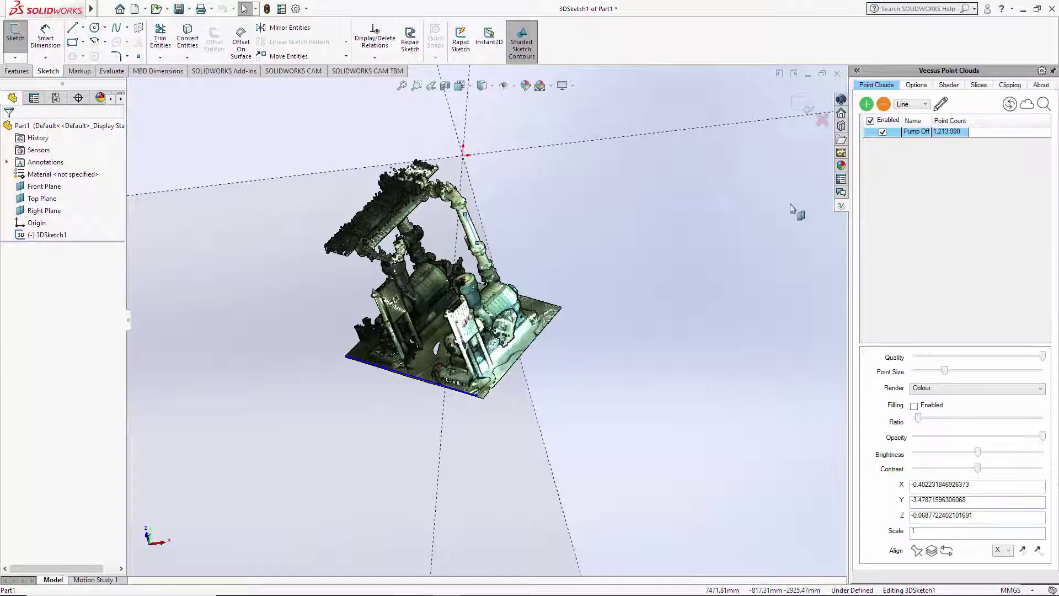
pyautogui.click(425, 385)
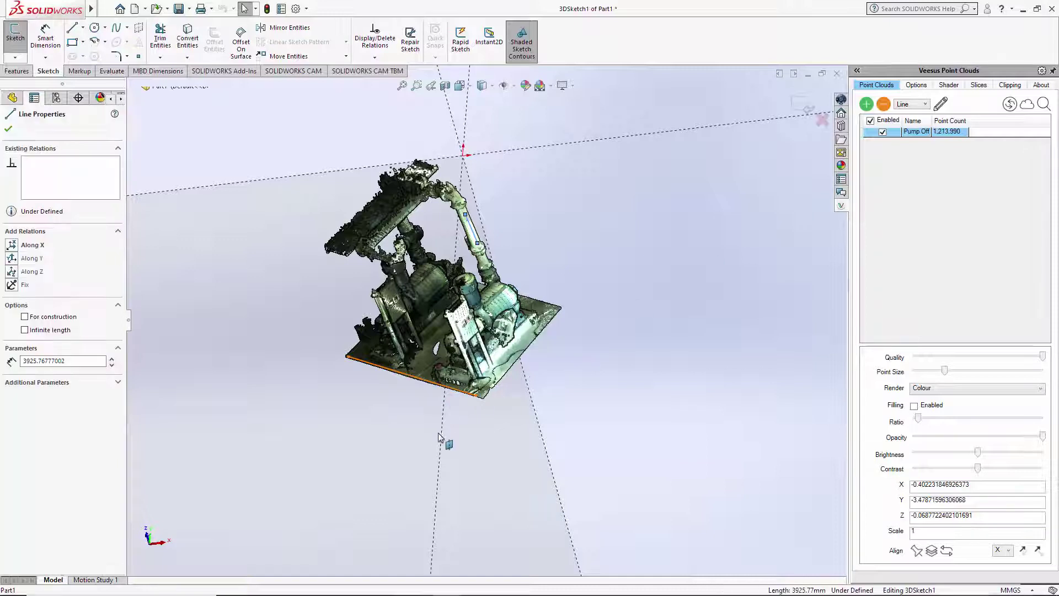
pyautogui.keyDown('ctrl'); pyautogui.click(474, 233); pyautogui.keyUp('ctrl')
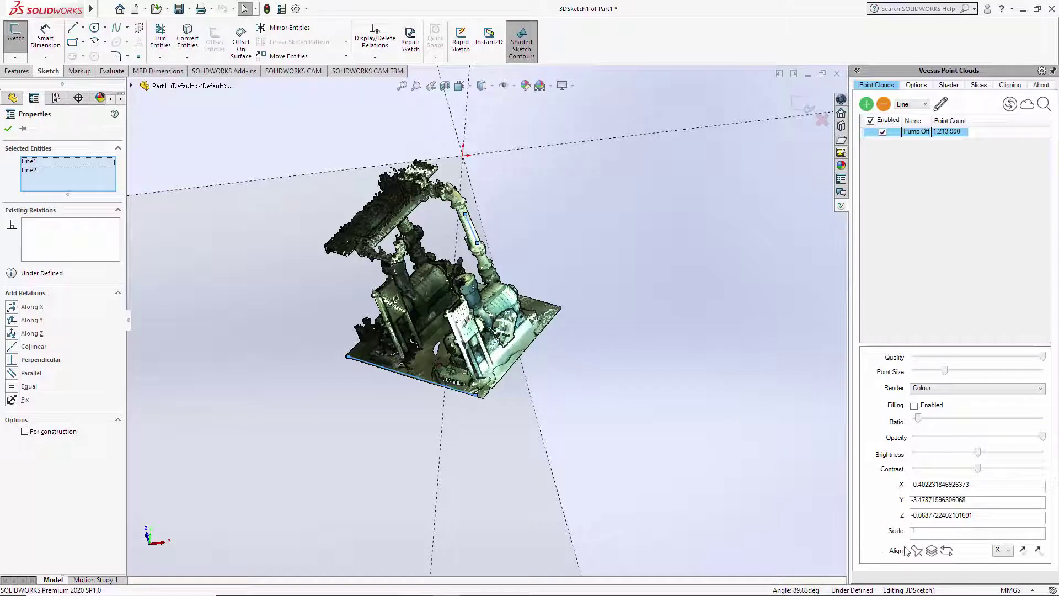
pyautogui.click(932, 552)
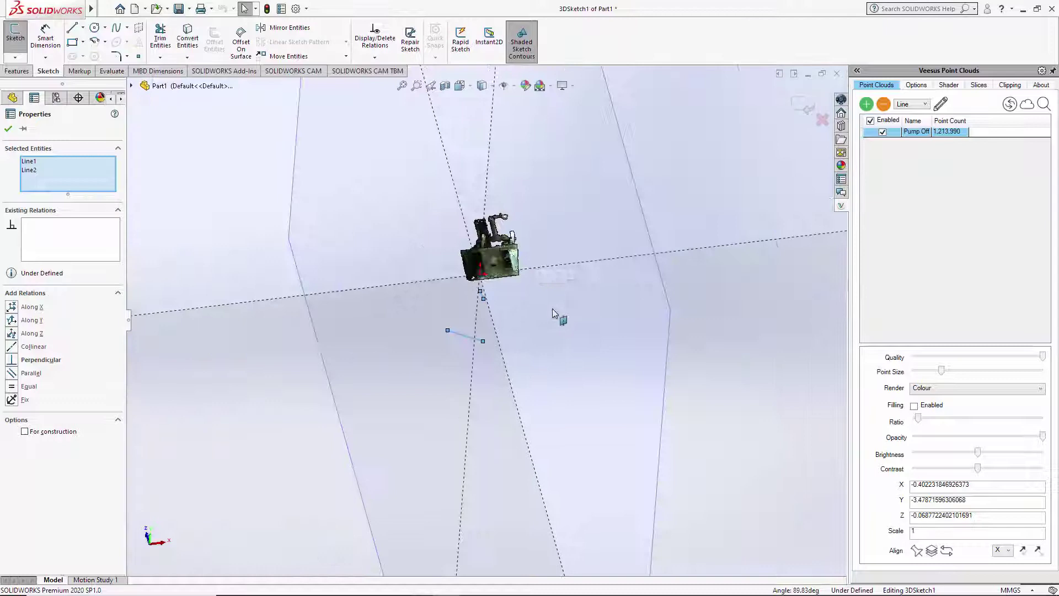
# Examine the aligned point cloud's orientation against the Front, Top and Right planes from several angles.
pyautogui.moveTo(680, 364)
pyautogui.mouseDown(button='middle')
pyautogui.moveTo(579, 361)
pyautogui.moveTo(590, 386)
pyautogui.moveTo(647, 416)
pyautogui.moveTo(676, 383)
pyautogui.moveTo(617, 352)
pyautogui.moveTo(539, 359)
pyautogui.moveTo(598, 361)
pyautogui.moveTo(518, 288)
pyautogui.mouseUp(button='middle')
pyautogui.scroll(-2, 518, 287)
pyautogui.scroll(3, 515, 314)
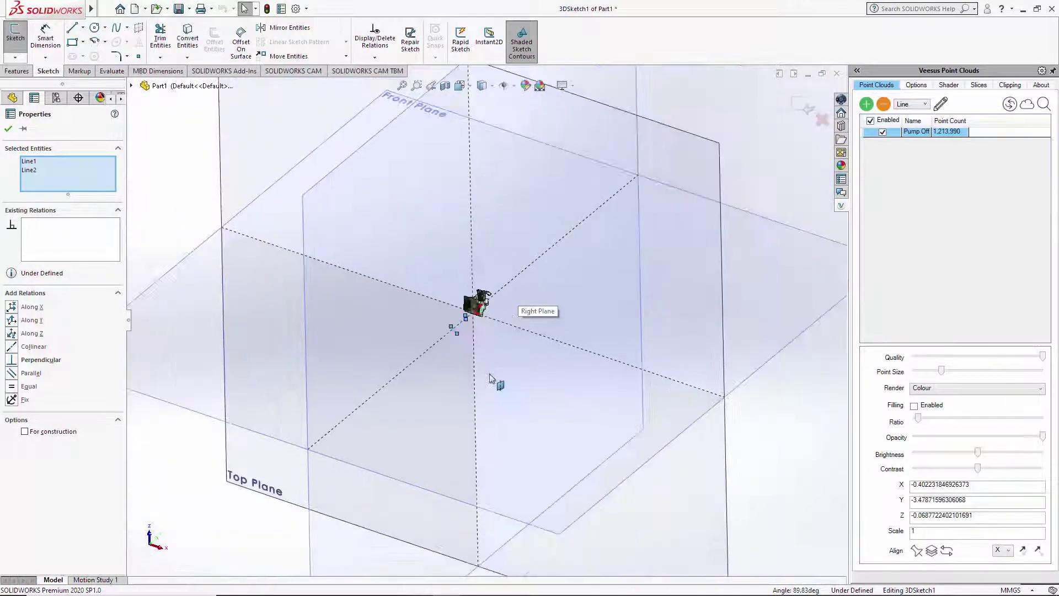
pyautogui.moveTo(492, 364); pyautogui.dragTo(565, 333, button='middle')
pyautogui.scroll(-3, 533, 361)
pyautogui.scroll(3, 540, 375)
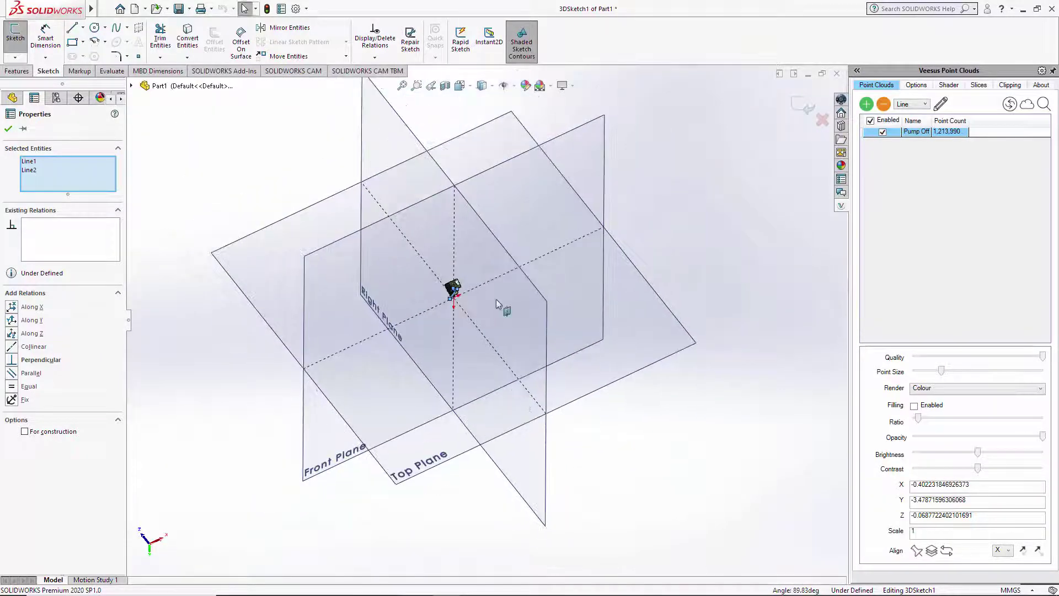
pyautogui.moveTo(475, 349); pyautogui.dragTo(480, 415, button='middle')
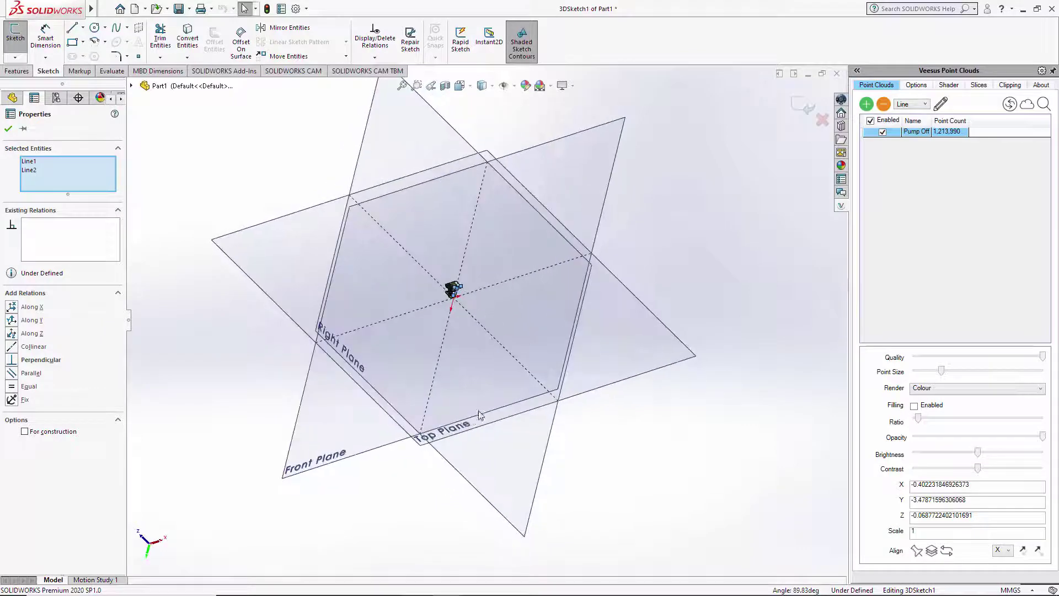
pyautogui.moveTo(287, 518); pyautogui.dragTo(254, 529, button='middle')
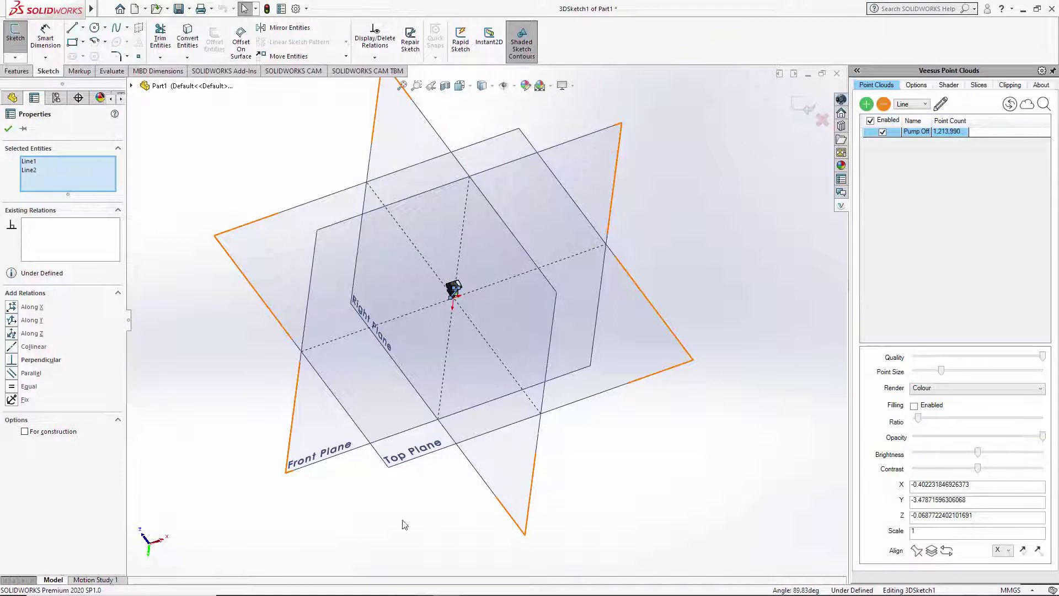
# Rotate the point cloud about the X axis, using both rotation directions to reorient it against the reference planes.
pyautogui.click(1009, 554)
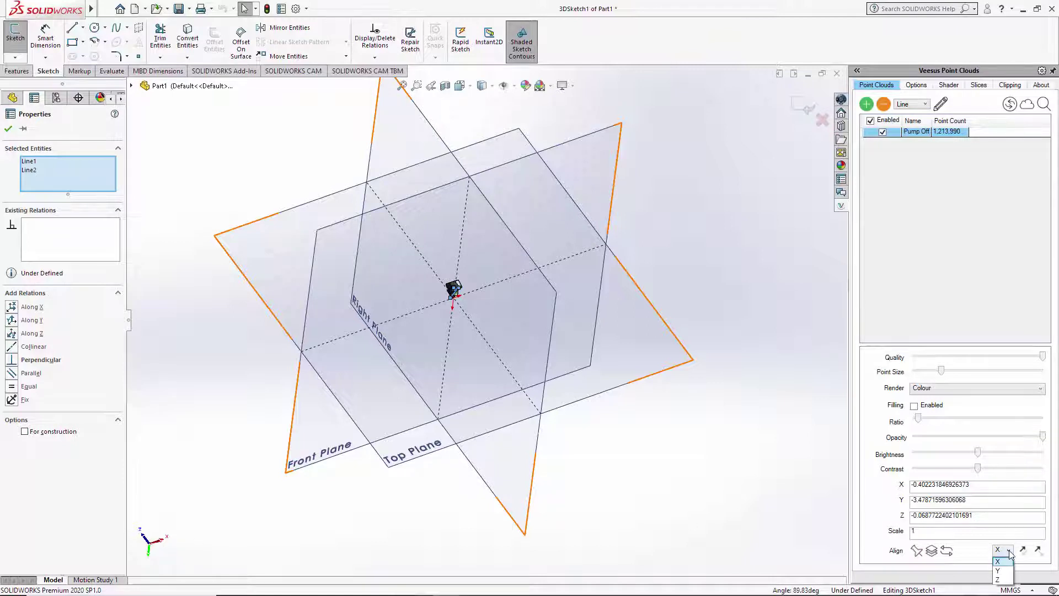
pyautogui.click(1010, 554)
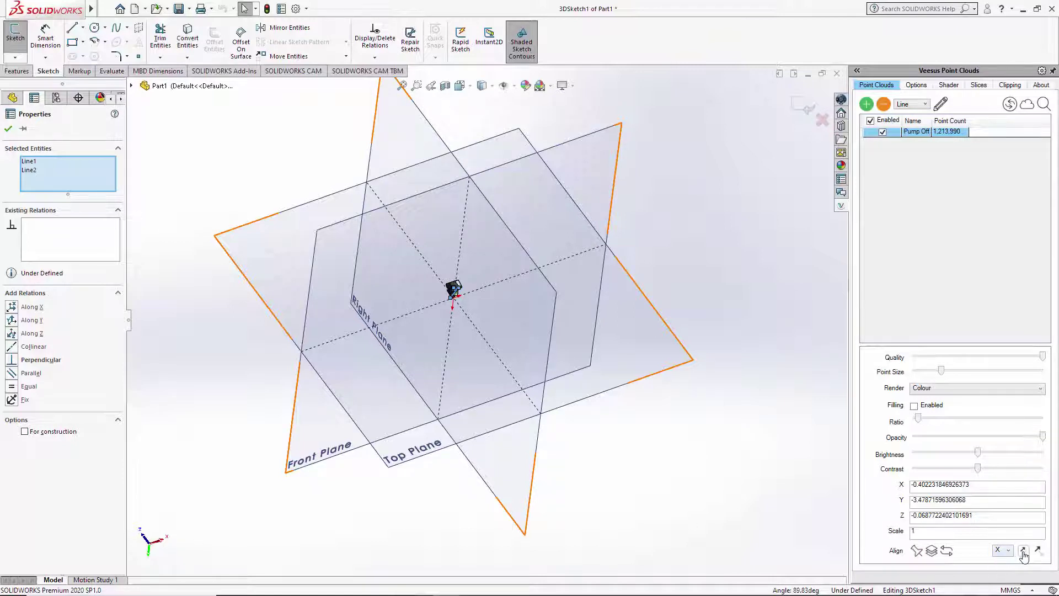
pyautogui.click(1023, 553)
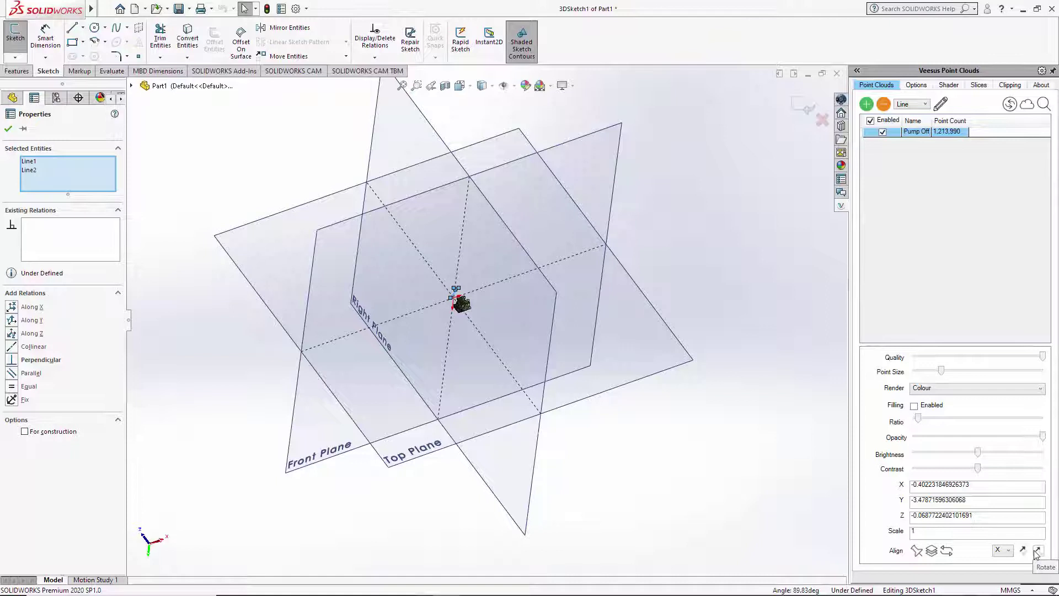
pyautogui.click(1037, 551)
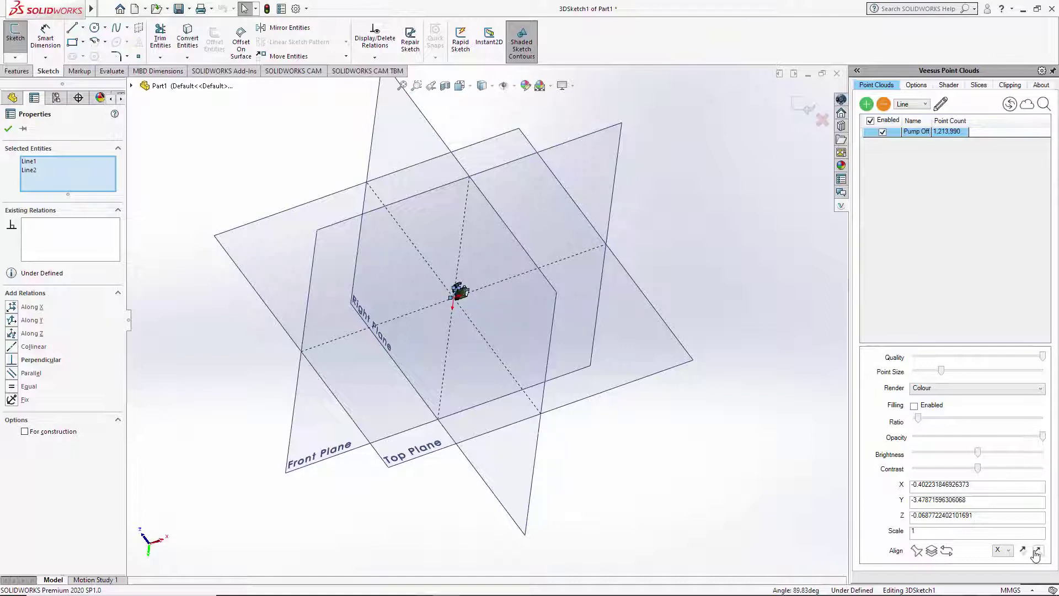
pyautogui.click(1036, 553)
pyautogui.scroll(-10, 495, 316)
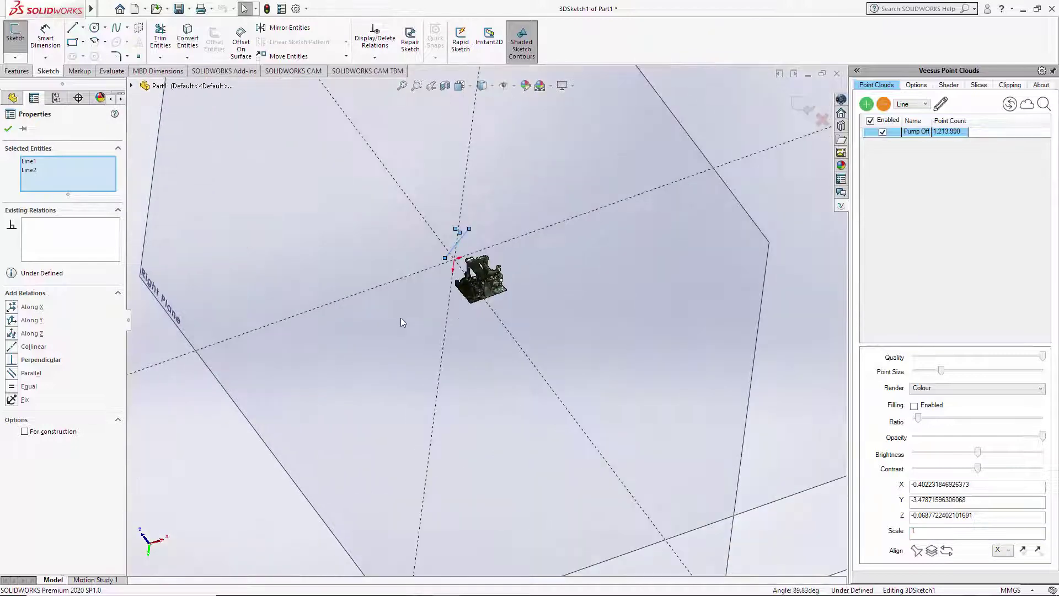
# Place a point cloud sketch point on the floor between the two pumps, just beside the circular gap.
pyautogui.scroll(-3, 489, 307)
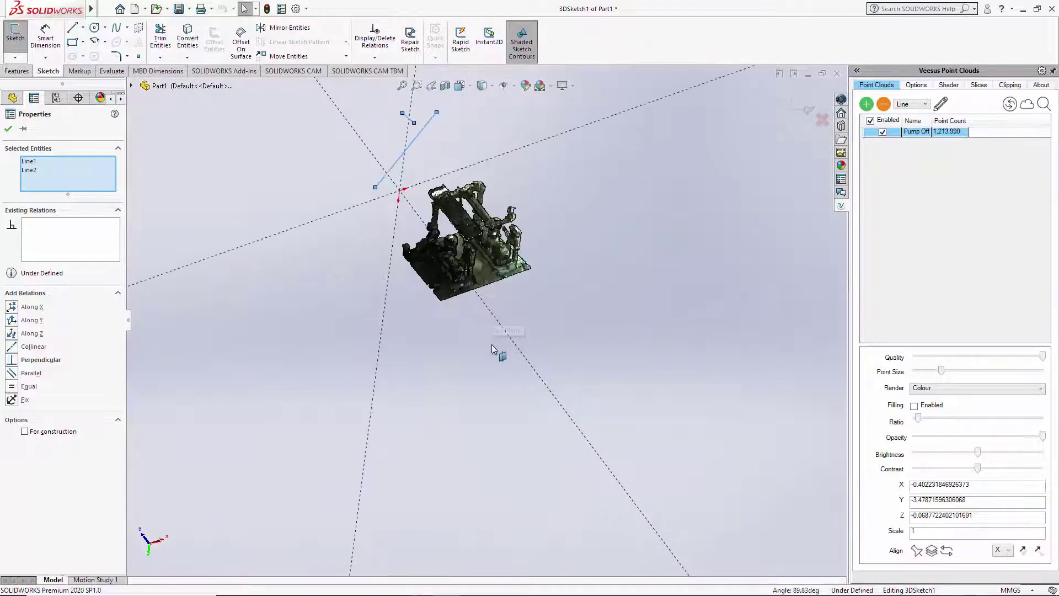
pyautogui.moveTo(489, 321)
pyautogui.mouseDown(button='middle')
pyautogui.moveTo(501, 296)
pyautogui.moveTo(574, 282)
pyautogui.moveTo(395, 307)
pyautogui.moveTo(480, 336)
pyautogui.moveTo(547, 306)
pyautogui.moveTo(474, 318)
pyautogui.mouseUp(button='middle')
pyautogui.scroll(-5, 448, 302)
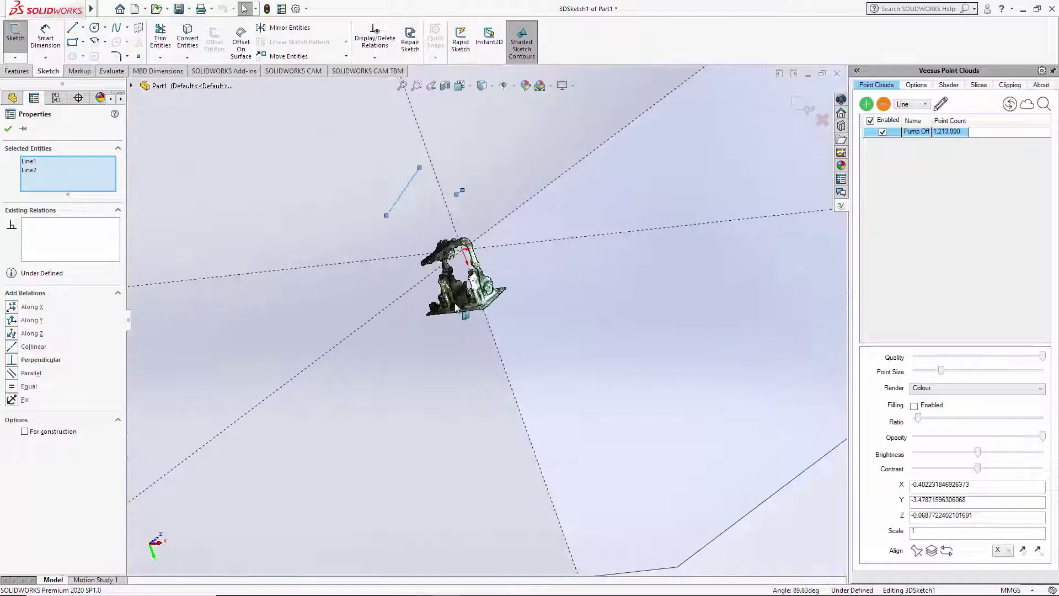
pyautogui.moveTo(486, 309); pyautogui.dragTo(499, 270, button='middle')
pyautogui.scroll(-5, 501, 256)
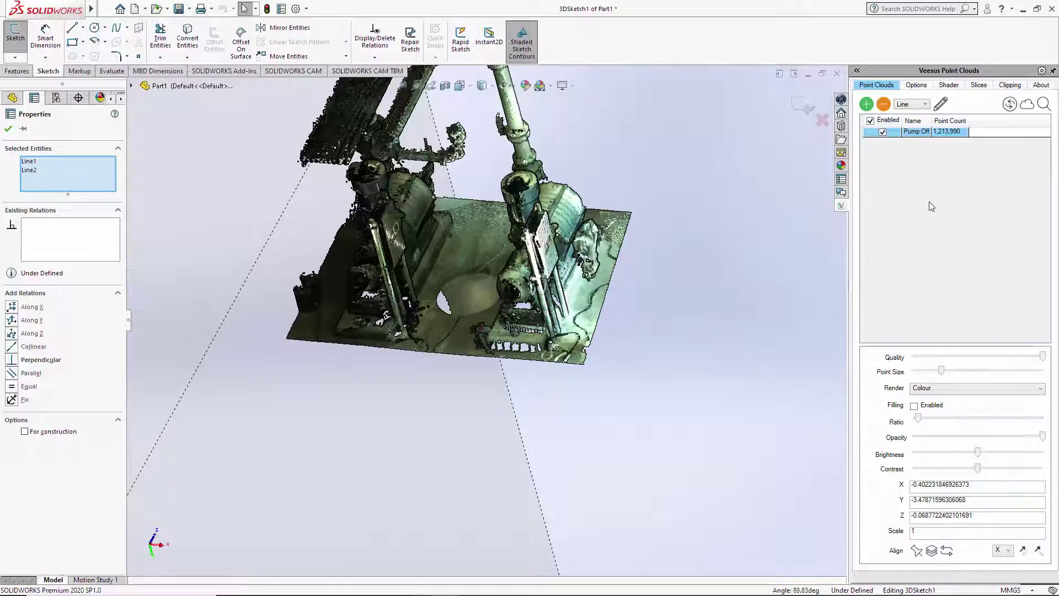
pyautogui.click(925, 104)
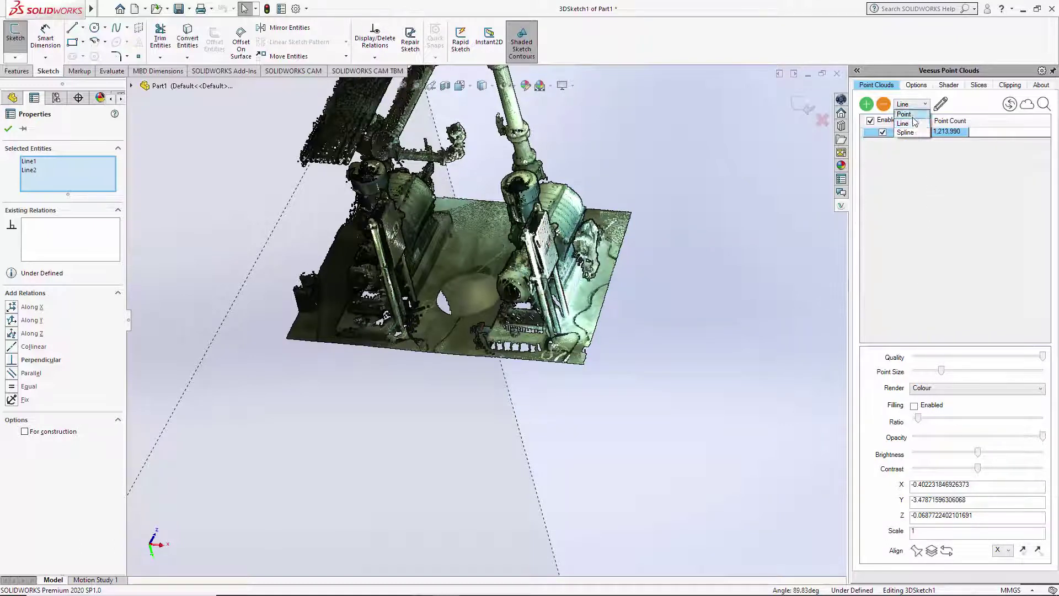
pyautogui.click(909, 122)
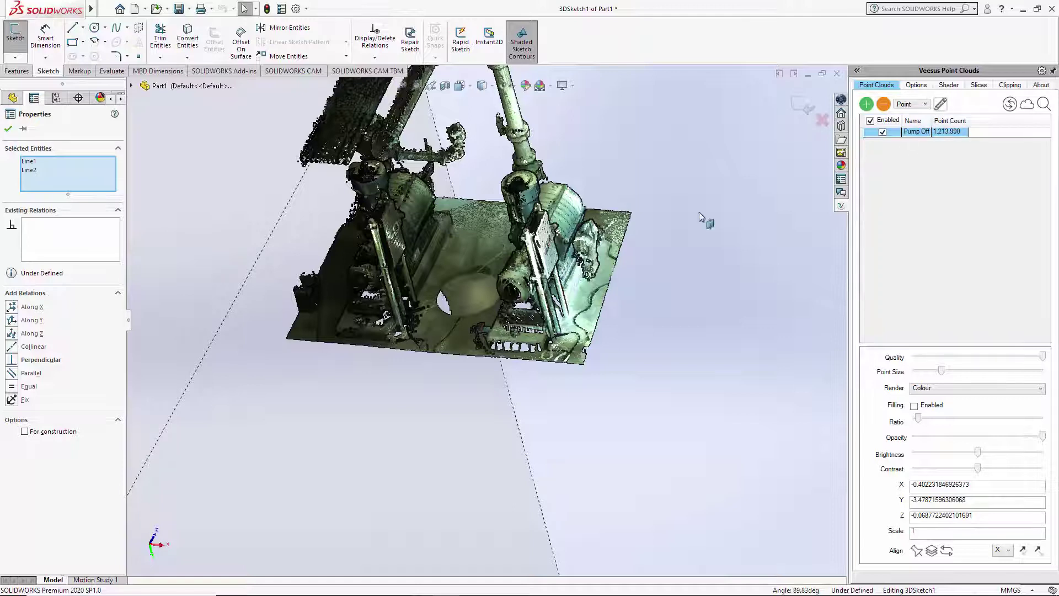
pyautogui.click(473, 272)
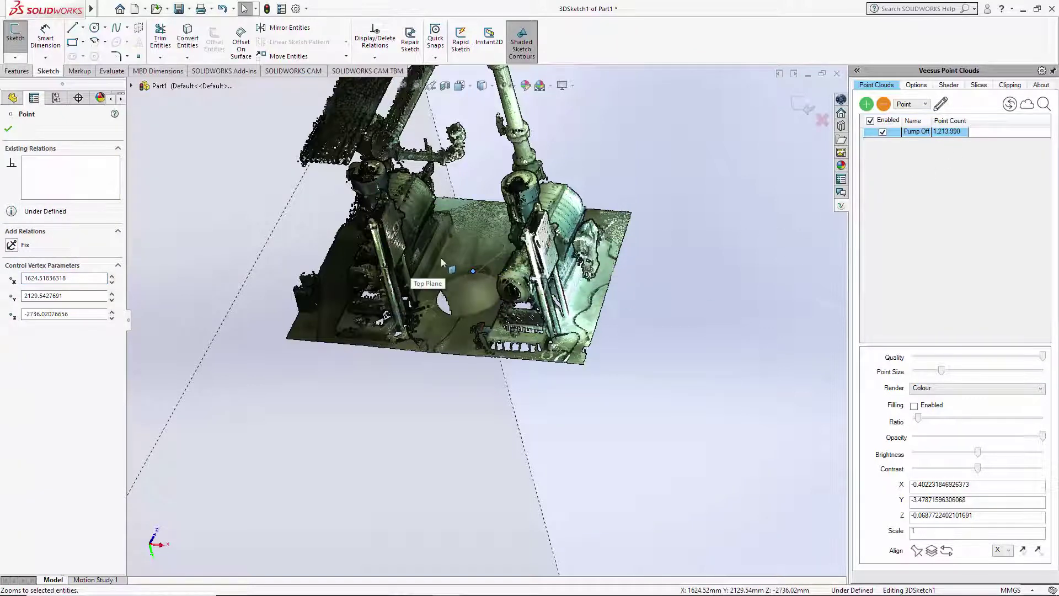
pyautogui.click(491, 298)
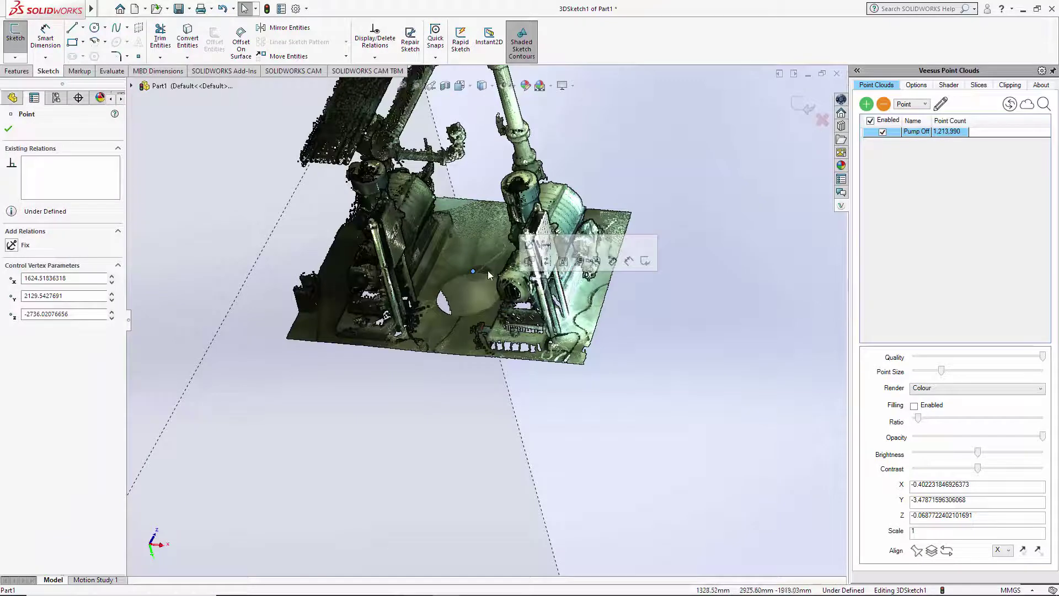
# Align the point cloud to the part origin using the sketched floor point, and exit the 3D sketch.
pyautogui.click(917, 550)
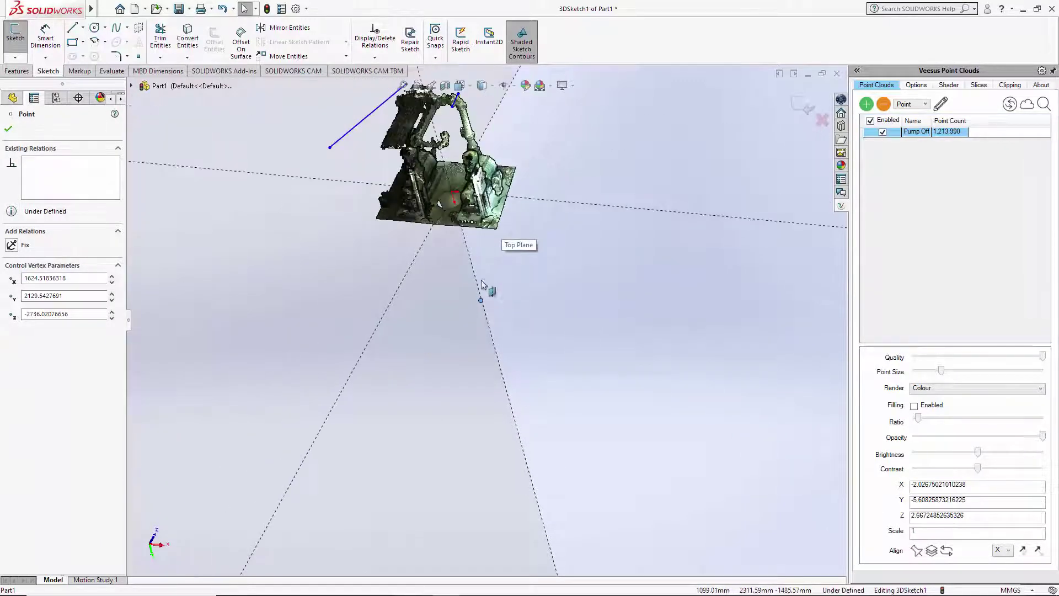
pyautogui.moveTo(481, 280); pyautogui.dragTo(558, 251, button='middle')
pyautogui.scroll(4, 487, 321)
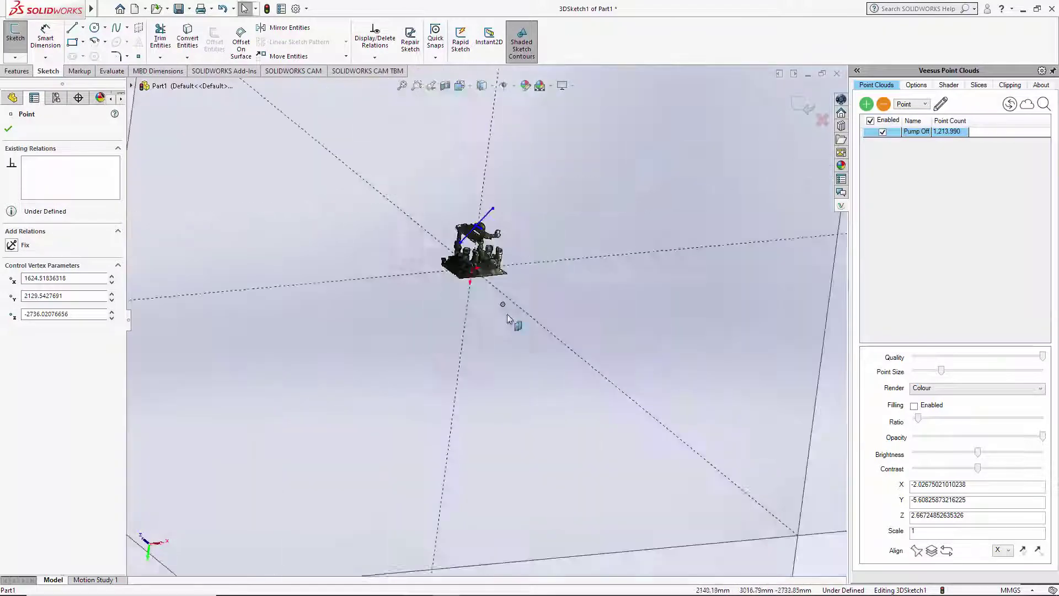
pyautogui.scroll(4, 507, 314)
pyautogui.scroll(-3, 488, 282)
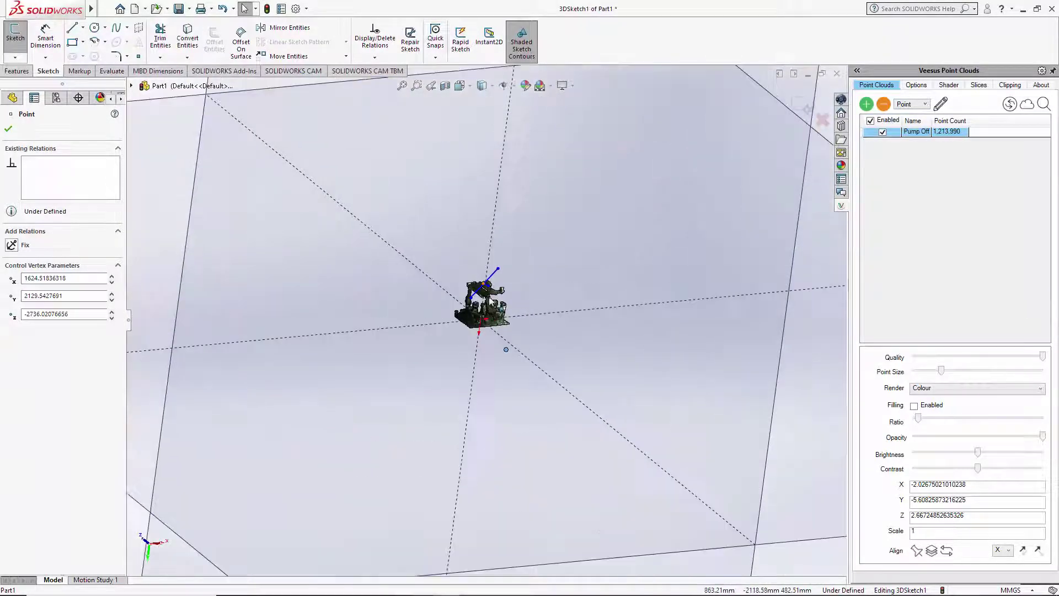
pyautogui.scroll(-3, 489, 300)
pyautogui.moveTo(532, 352); pyautogui.dragTo(376, 367, button='middle')
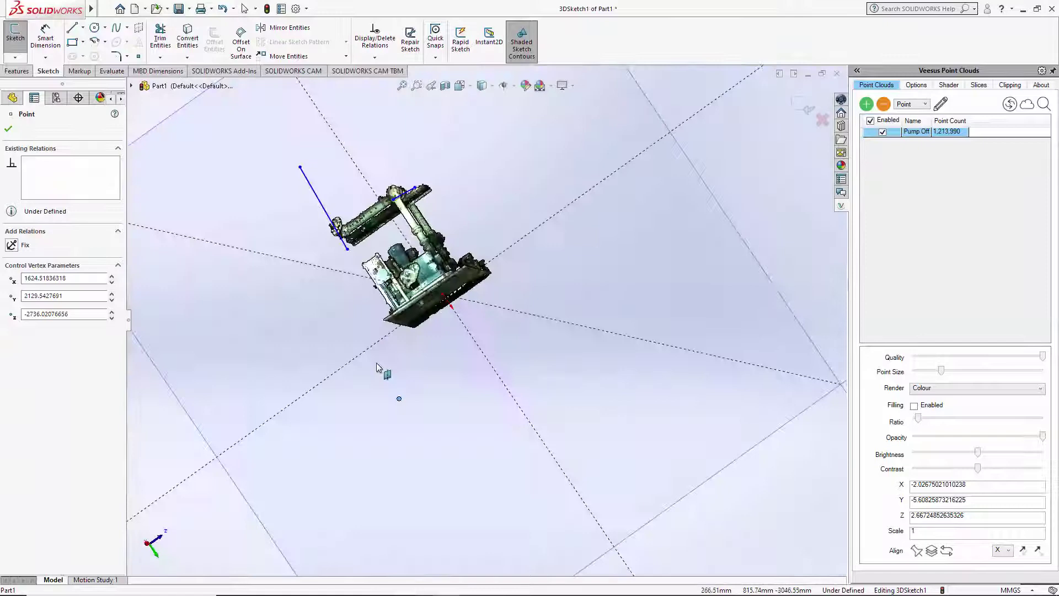
pyautogui.moveTo(628, 328); pyautogui.dragTo(755, 216, button='middle')
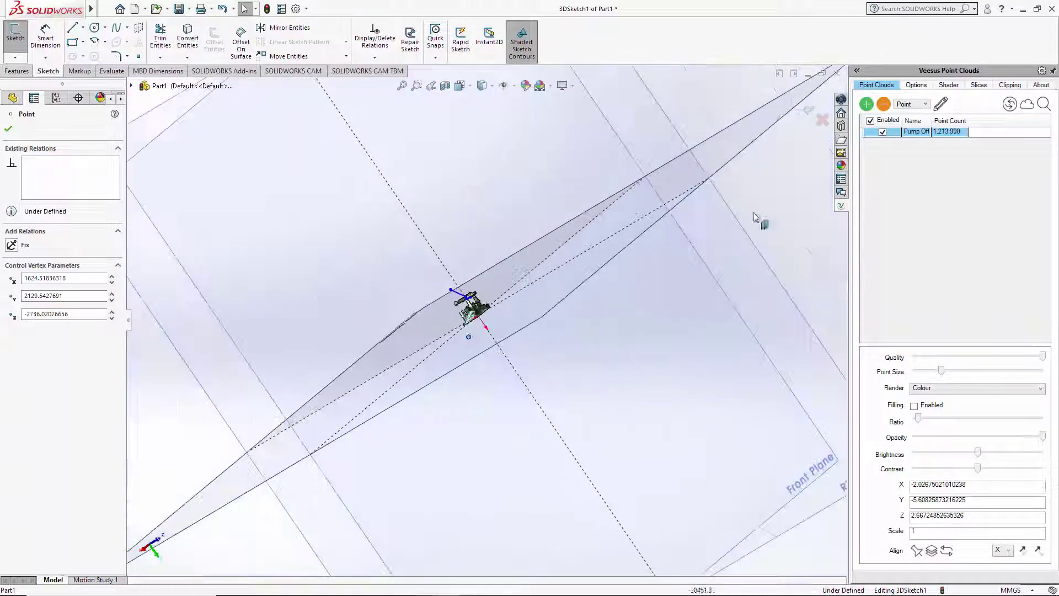
pyautogui.click(803, 110)
# Examine the point cloud's placement against the reference planes from several angles and square-on to the Top Plane.
pyautogui.scroll(8, 650, 279)
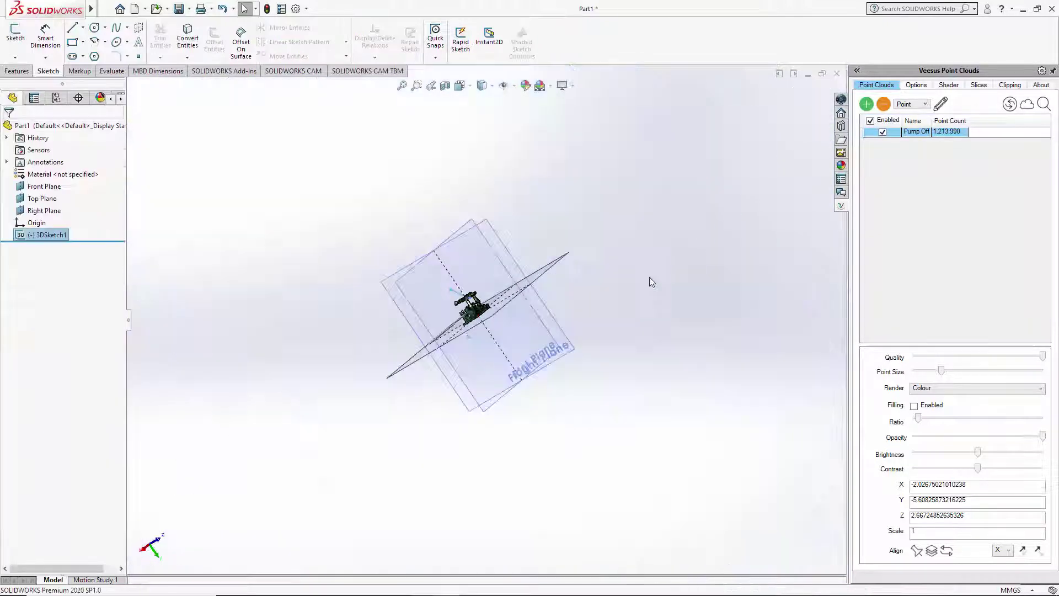
pyautogui.moveTo(546, 308); pyautogui.dragTo(605, 288, button='middle')
pyautogui.moveTo(605, 288); pyautogui.dragTo(617, 352, button='right')
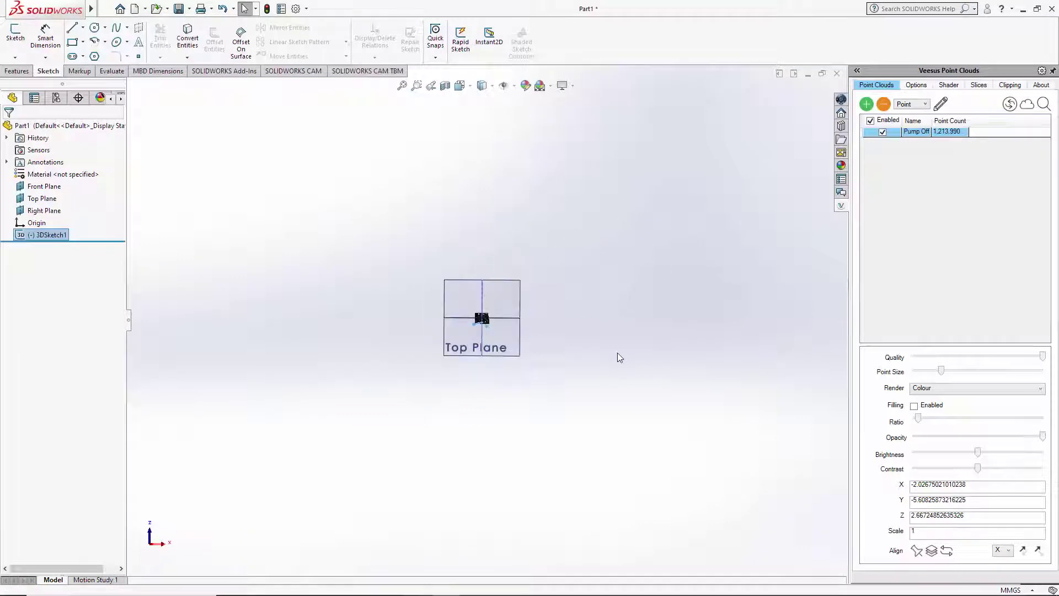
pyautogui.scroll(-6, 551, 289)
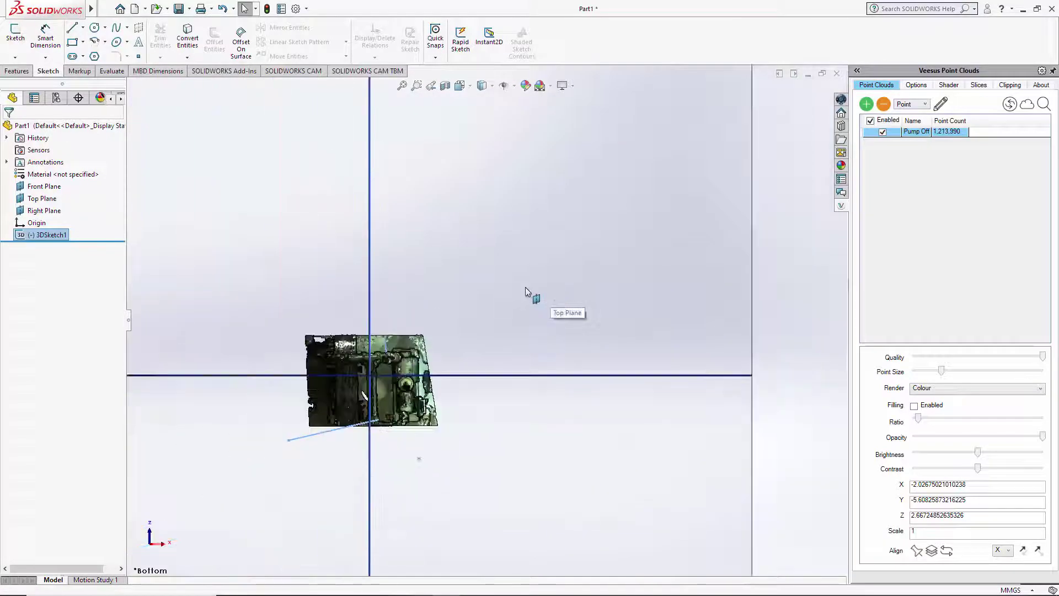
pyautogui.click(531, 293)
pyautogui.hotkey('ctrl', '8')
pyautogui.hotkey('ctrl', '4')
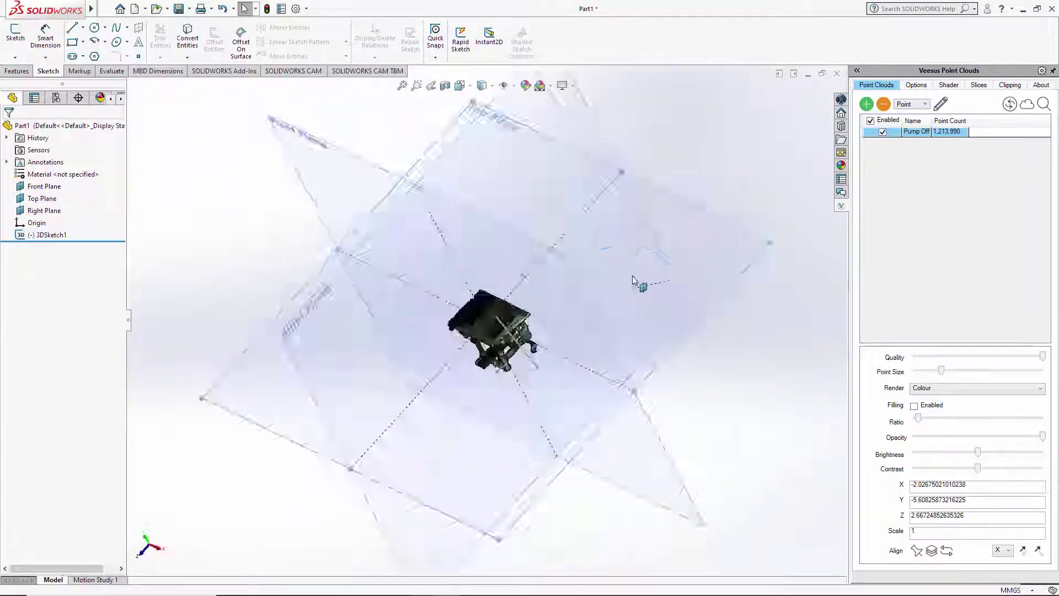
pyautogui.moveTo(733, 280)
pyautogui.mouseDown(button='right')
pyautogui.moveTo(696, 283)
pyautogui.moveTo(731, 239)
pyautogui.moveTo(741, 296)
pyautogui.mouseUp(button='right')
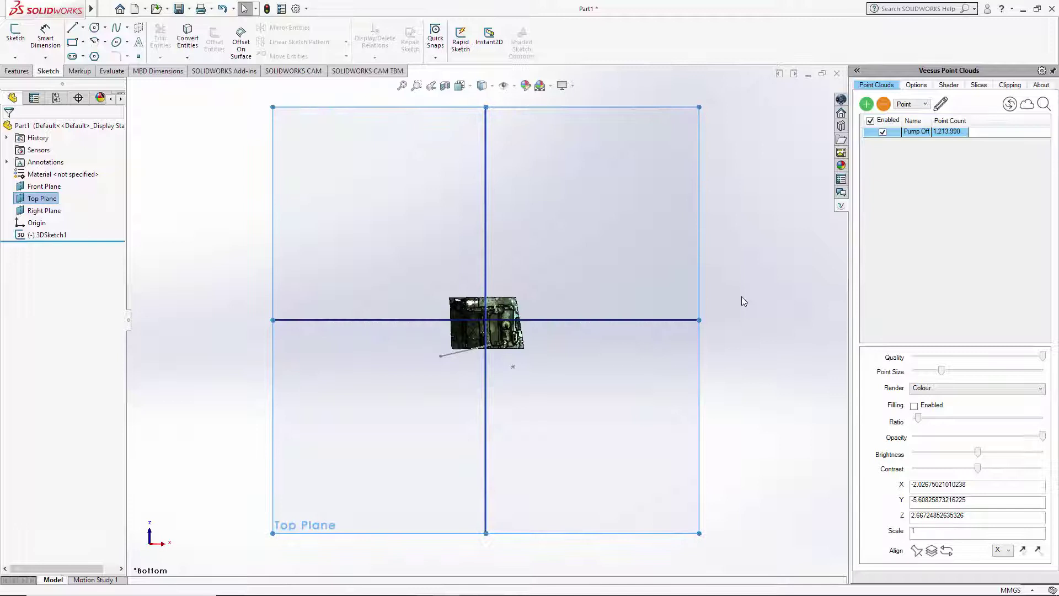